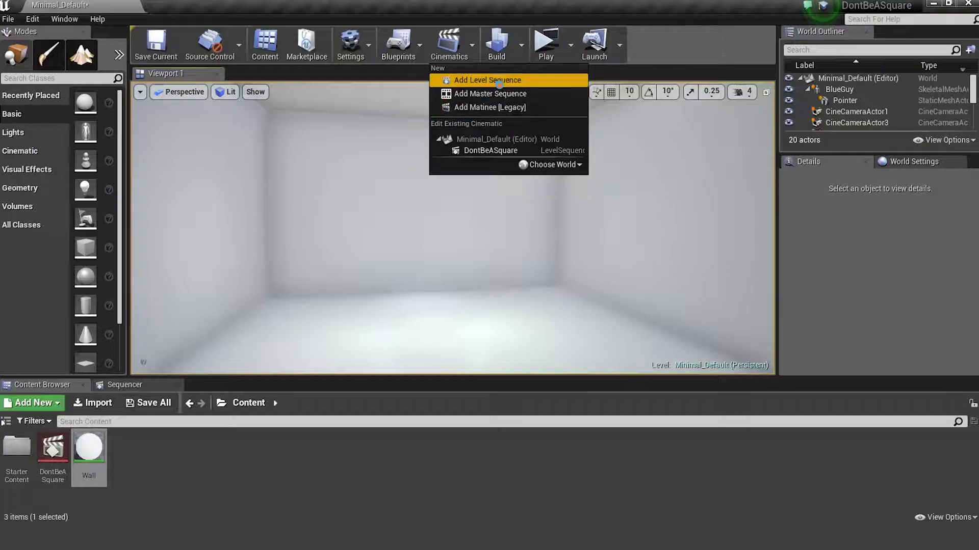
- Add a new level sequence and save it as Square in the Content folder
{"action": "left_click", "coordinate": [497, 80]}
{"action": "type", "text": "Square"}
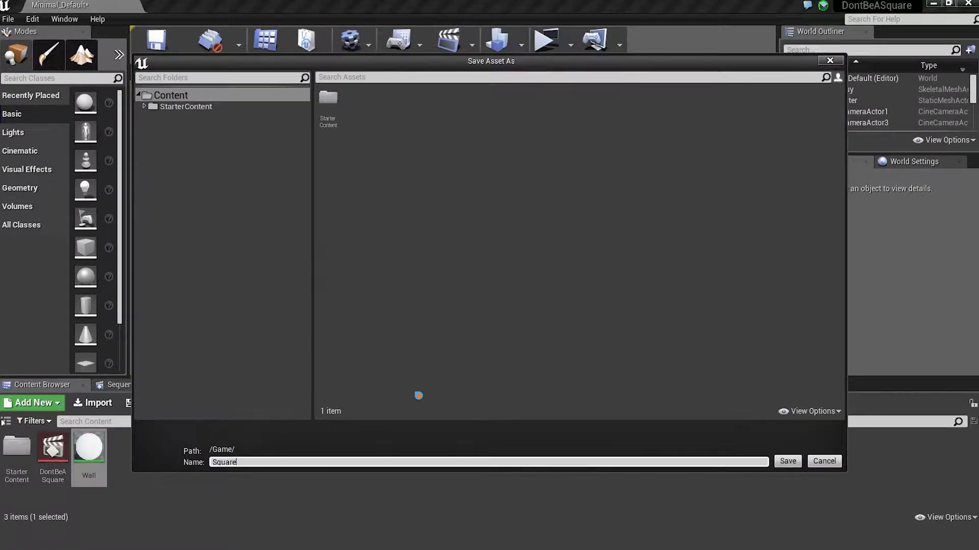
{"action": "key", "text": "Return"}
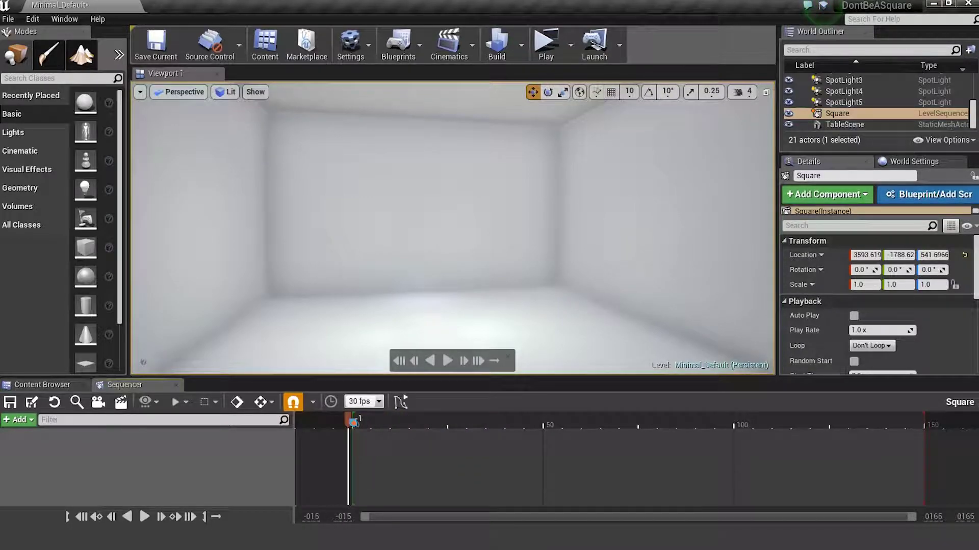
{"action": "right_click_drag", "start_coordinate": [390, 306], "coordinate": [378, 356]}
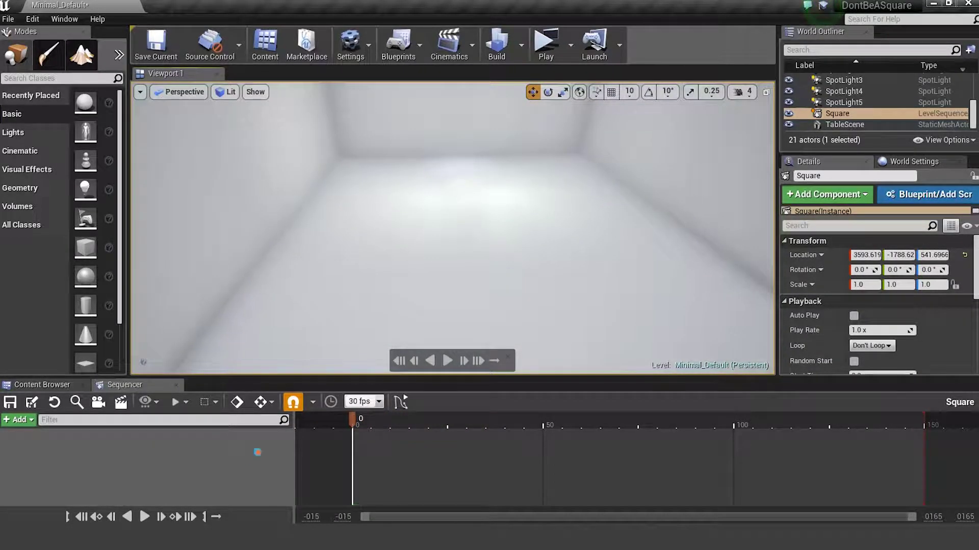
{"action": "right_click_drag", "start_coordinate": [471, 256], "coordinate": [475, 225]}
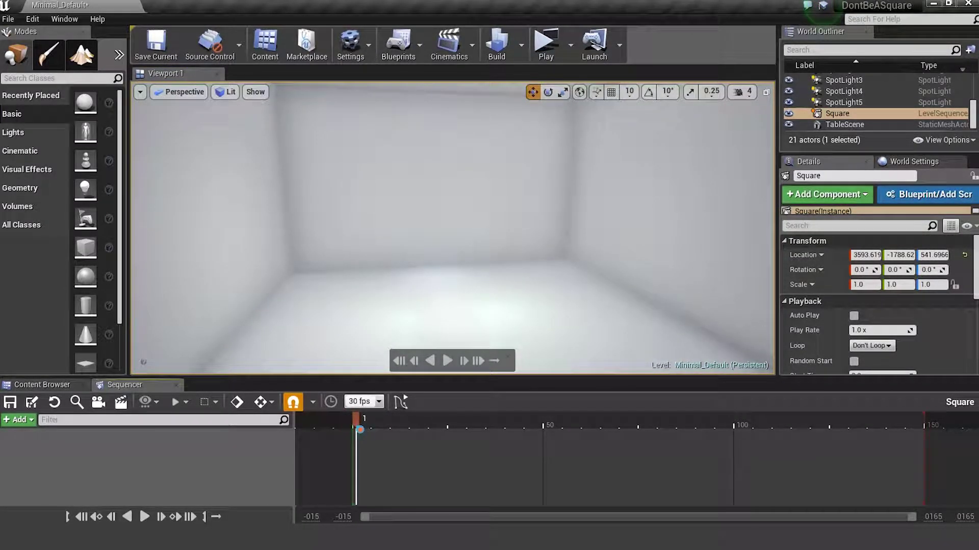
- Import BlueGuy.fbx into the Content folder as a skeletal mesh with its animations, and open the imported BlueGuy_Anim asset
{"action": "left_click", "coordinate": [77, 385]}
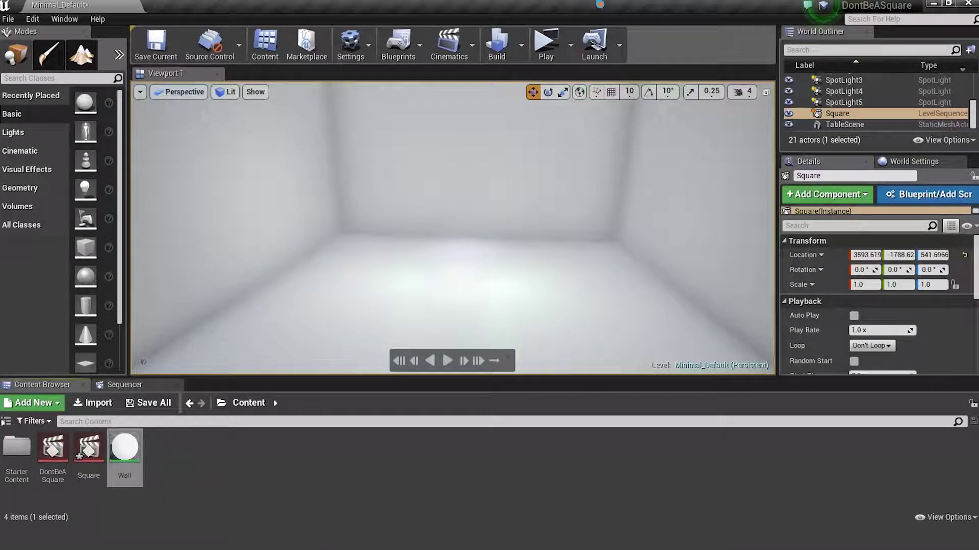
{"action": "left_click_drag", "start_coordinate": [603, 5], "coordinate": [435, 20]}
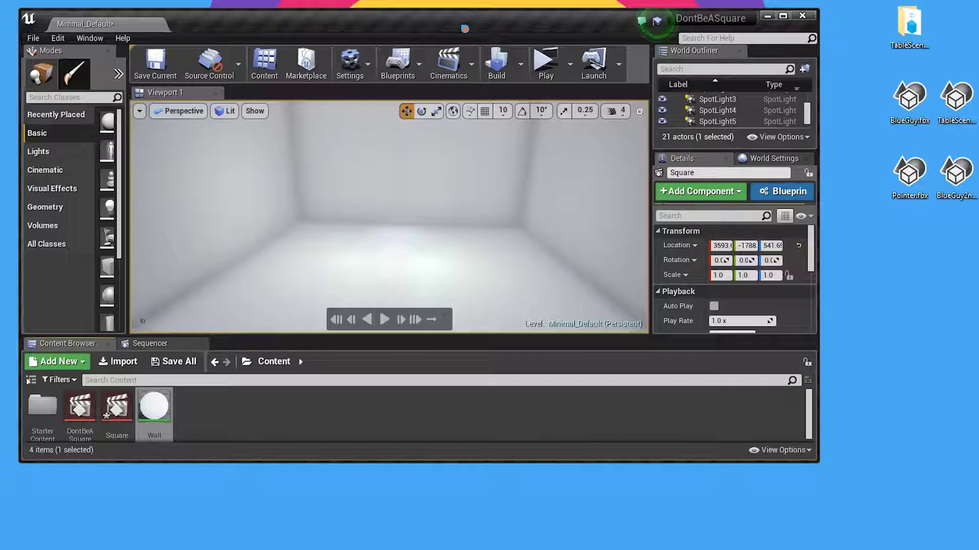
{"action": "left_click_drag", "start_coordinate": [899, 112], "coordinate": [379, 431]}
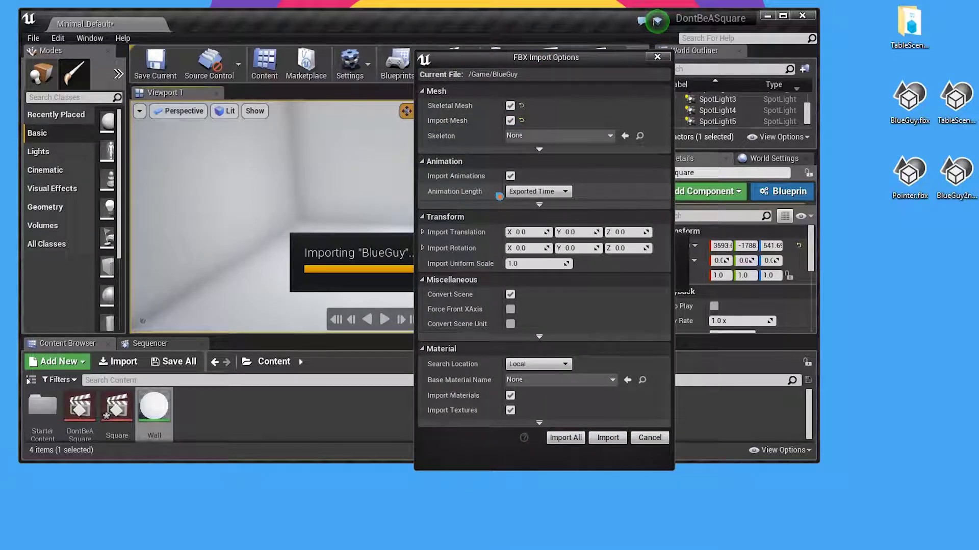
{"action": "left_click_drag", "start_coordinate": [531, 62], "coordinate": [487, 46]}
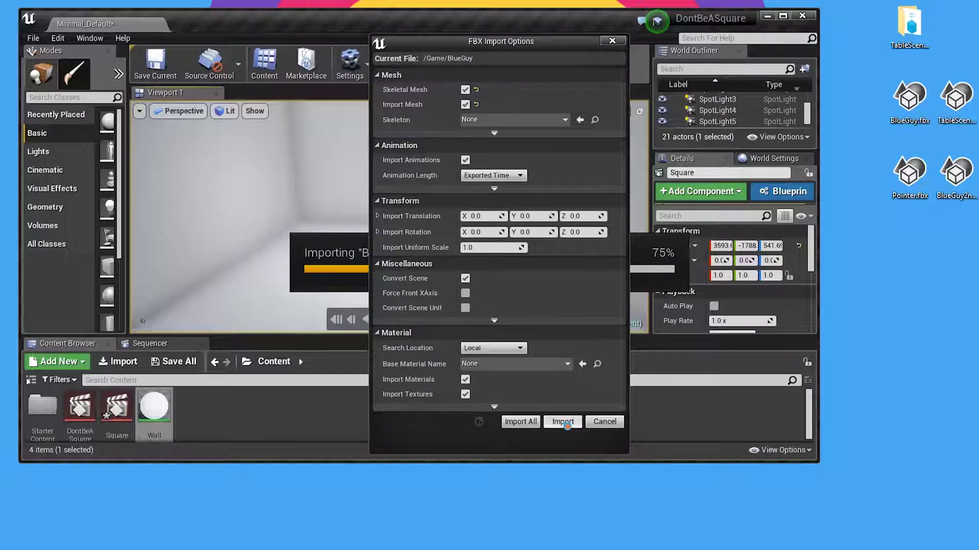
{"action": "left_click", "coordinate": [563, 422]}
{"action": "double_click", "coordinate": [537, 33]}
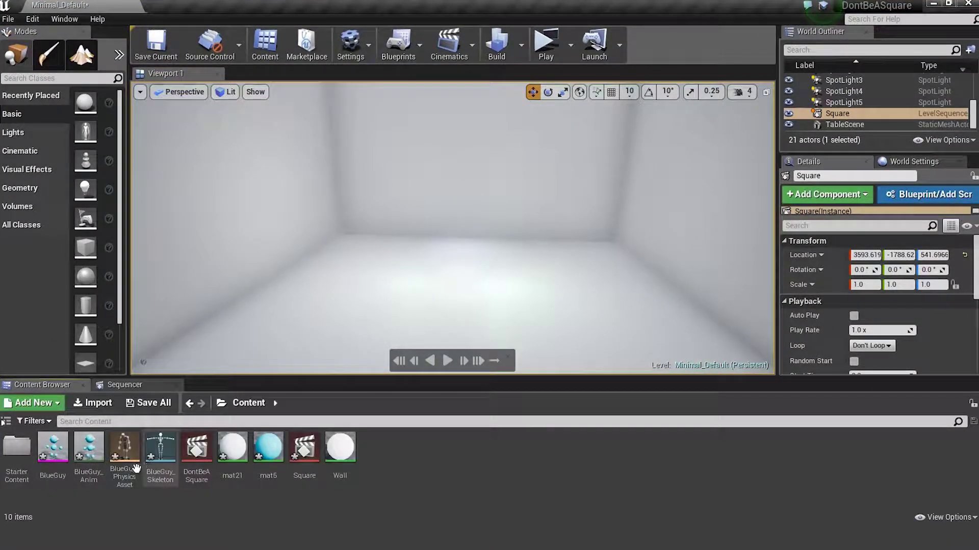
{"action": "double_click", "coordinate": [89, 448]}
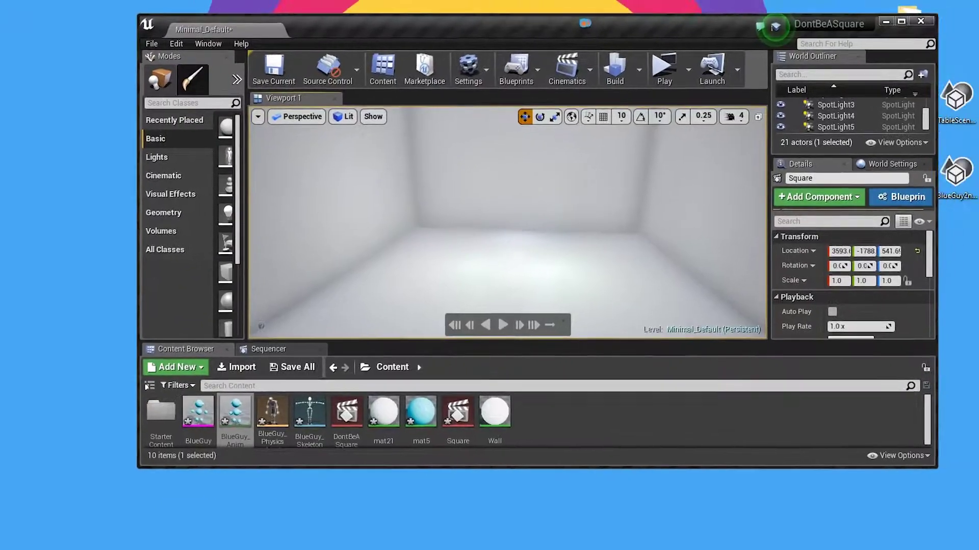
- Import TableScene.fbx and Pointer.fbx into the Content folder as static meshes with the default FBX options
{"action": "left_click_drag", "start_coordinate": [585, 23], "coordinate": [472, 28]}
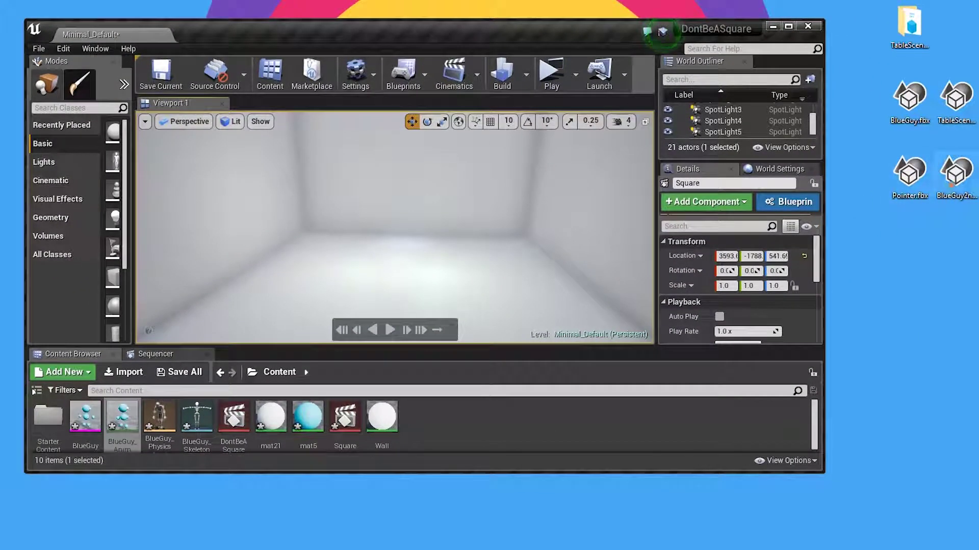
{"action": "left_click", "coordinate": [952, 121]}
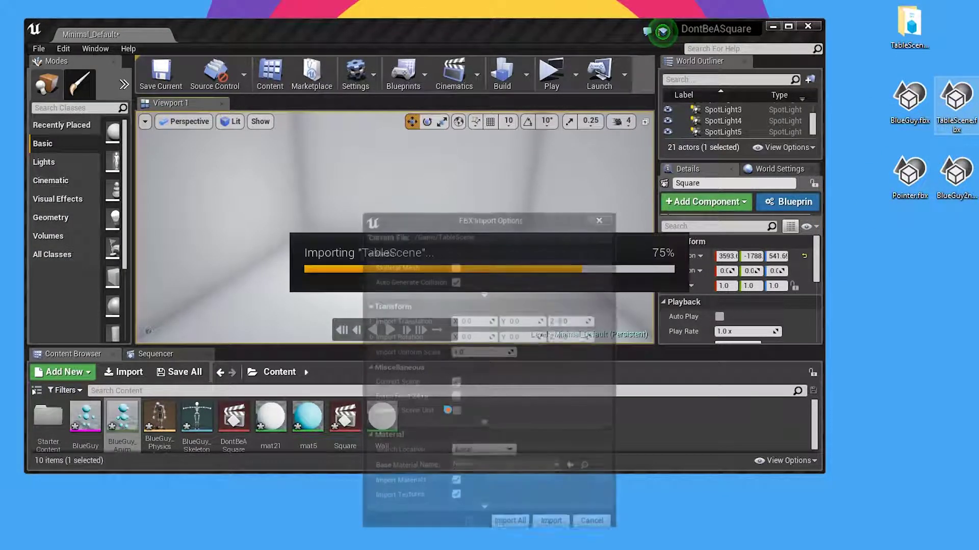
{"action": "left_click_drag", "start_coordinate": [471, 224], "coordinate": [471, 125]}
{"action": "left_click", "coordinate": [553, 428]}
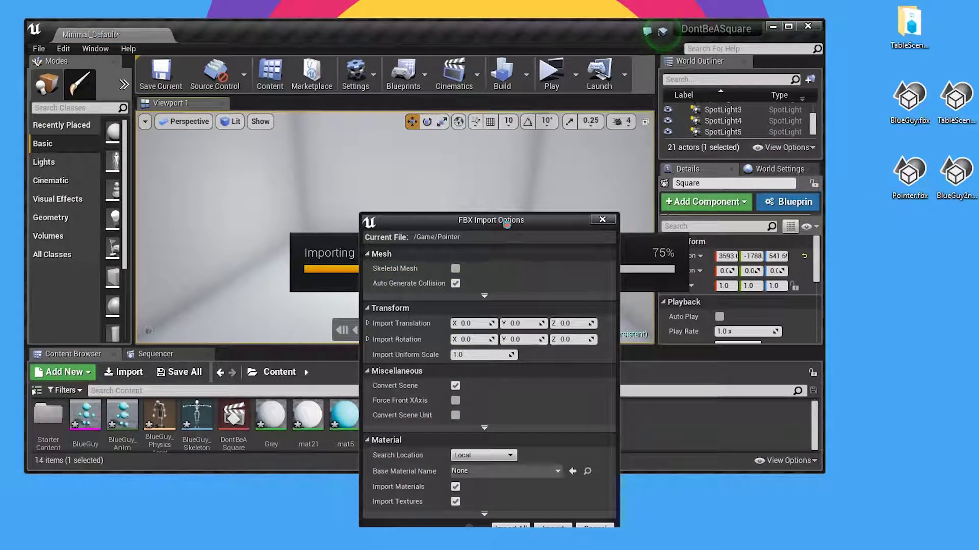
{"action": "left_click_drag", "start_coordinate": [509, 227], "coordinate": [500, 133]}
{"action": "left_click", "coordinate": [544, 435]}
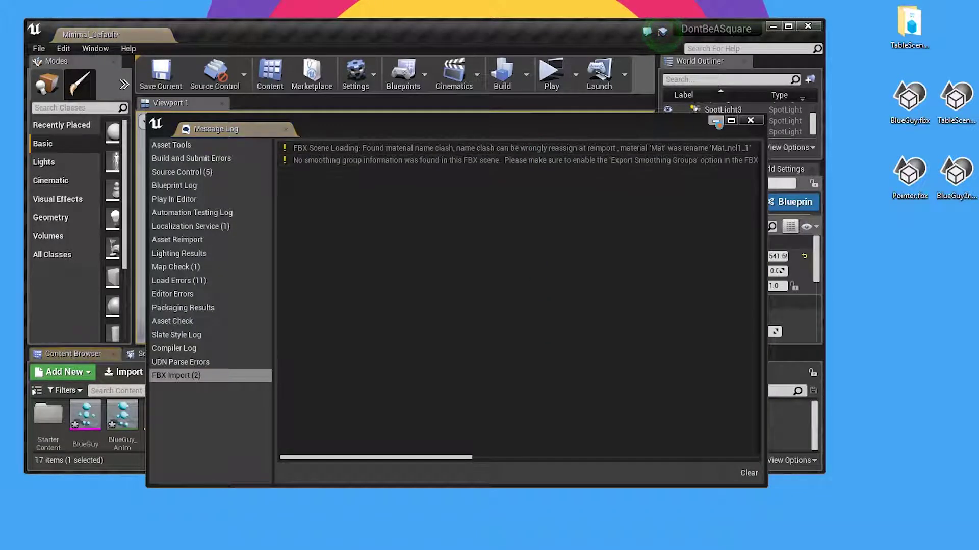
{"action": "left_click", "coordinate": [751, 120]}
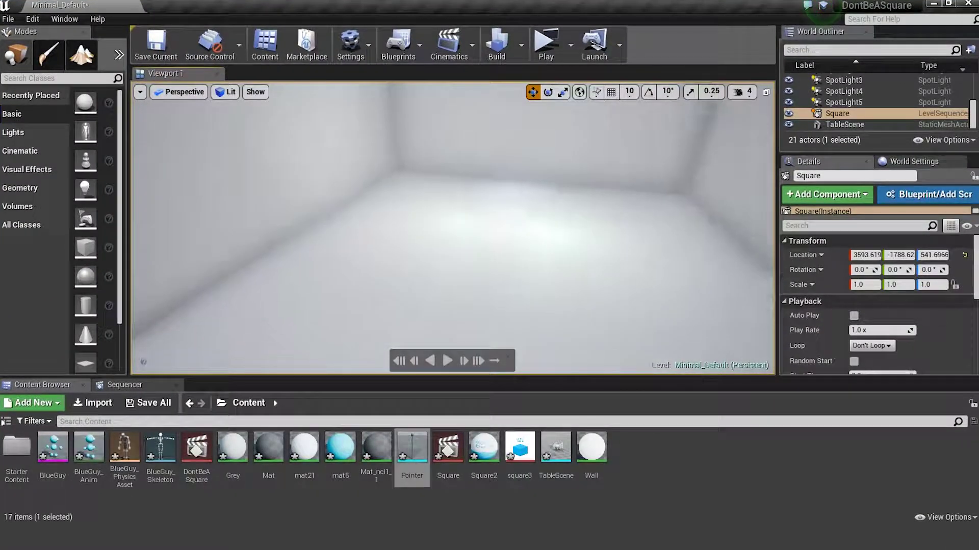
- Place the TableScene mesh in the room and move it to about X 3412, Y -612, Z -5.6
{"action": "right_click_drag", "start_coordinate": [452, 228], "coordinate": [474, 200]}
{"action": "left_click_drag", "start_coordinate": [555, 448], "coordinate": [547, 291]}
{"action": "mouse_move", "coordinate": [548, 291]}
{"action": "right_mouse_down"}
{"action": "mouse_move", "coordinate": [545, 319]}
{"action": "mouse_move", "coordinate": [560, 299]}
{"action": "mouse_move", "coordinate": [550, 286]}
{"action": "right_mouse_up"}
{"action": "left_click_drag", "start_coordinate": [455, 222], "coordinate": [424, 289]}
{"action": "right_click_drag", "start_coordinate": [424, 290], "coordinate": [431, 229]}
{"action": "left_click_drag", "start_coordinate": [432, 219], "coordinate": [469, 115]}
{"action": "right_click_drag", "start_coordinate": [469, 115], "coordinate": [520, 127]}
{"action": "left_click_drag", "start_coordinate": [430, 224], "coordinate": [474, 232]}
{"action": "right_click_drag", "start_coordinate": [474, 232], "coordinate": [393, 209]}
- Place the BlueGuy skeletal mesh near the easel and move it to about X 3444, Y -659, Z -5.6
{"action": "left_click", "coordinate": [89, 472]}
{"action": "left_click", "coordinate": [46, 449]}
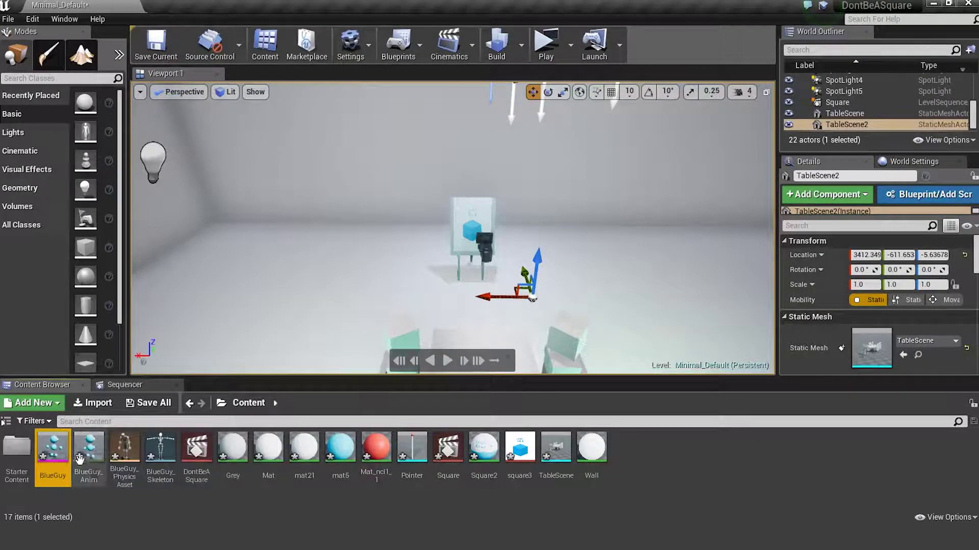
{"action": "left_click_drag", "start_coordinate": [90, 474], "coordinate": [530, 279]}
{"action": "right_click_drag", "start_coordinate": [530, 279], "coordinate": [398, 283]}
{"action": "left_click_drag", "start_coordinate": [518, 216], "coordinate": [519, 300]}
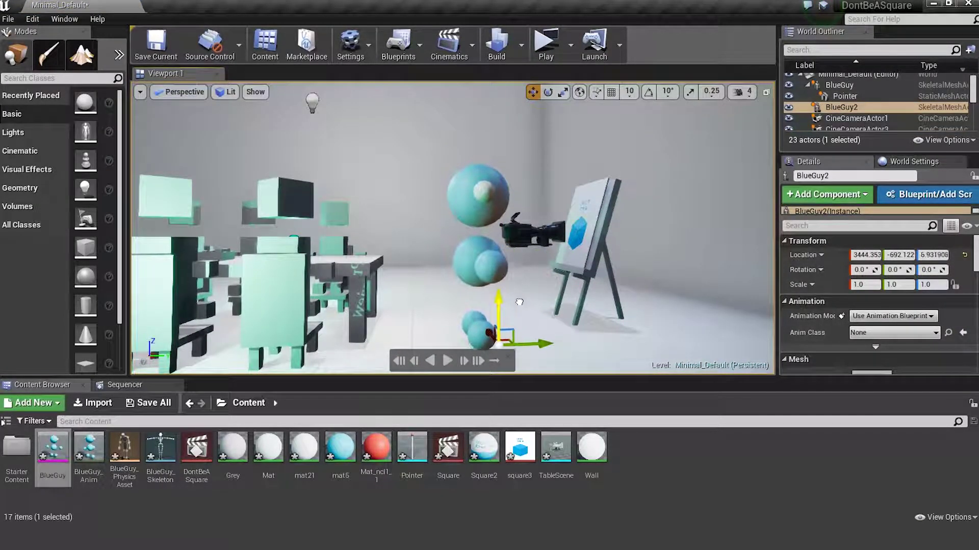
{"action": "middle_click_drag", "start_coordinate": [527, 312], "coordinate": [525, 275]}
{"action": "left_click_drag", "start_coordinate": [525, 275], "coordinate": [541, 275]}
{"action": "right_click_drag", "start_coordinate": [542, 275], "coordinate": [510, 278]}
{"action": "mouse_move", "coordinate": [397, 315]}
{"action": "right_mouse_down"}
{"action": "mouse_move", "coordinate": [438, 314]}
{"action": "mouse_move", "coordinate": [397, 314]}
{"action": "right_mouse_up"}
- Add the BlueGuy2 actor to the Square sequence and assign BlueGuy_Anim to its animation track
{"action": "left_click", "coordinate": [125, 385]}
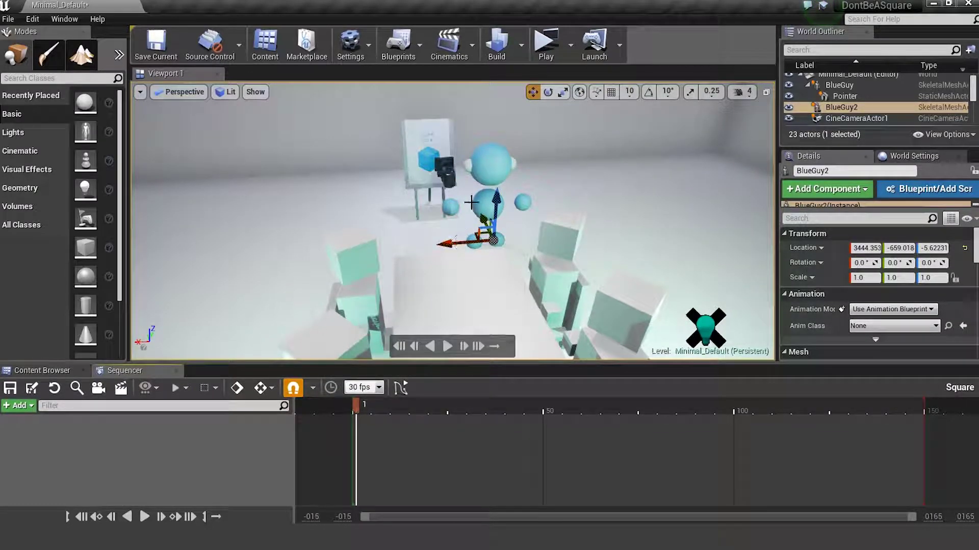
{"action": "right_click_drag", "start_coordinate": [495, 162], "coordinate": [494, 191]}
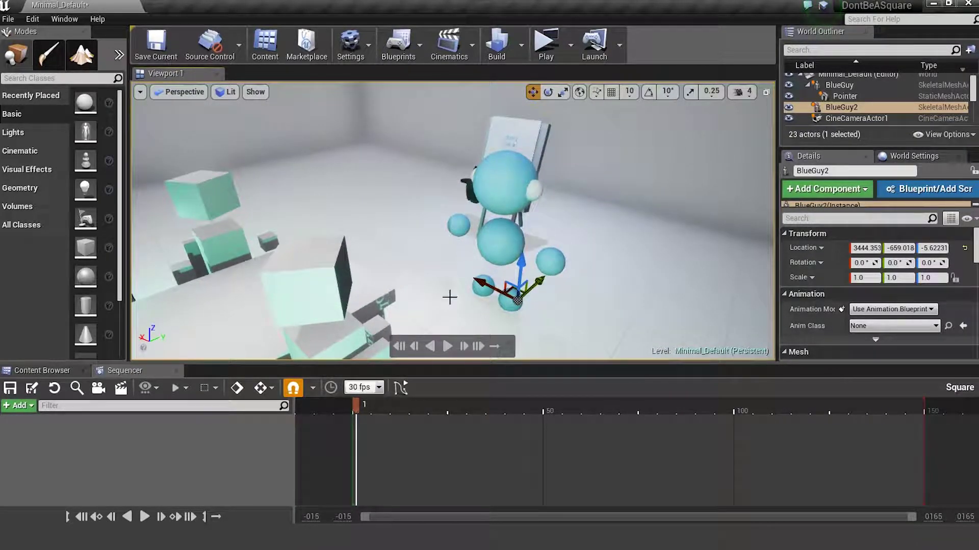
{"action": "left_click", "coordinate": [20, 406]}
{"action": "mouse_move", "coordinate": [59, 265]}
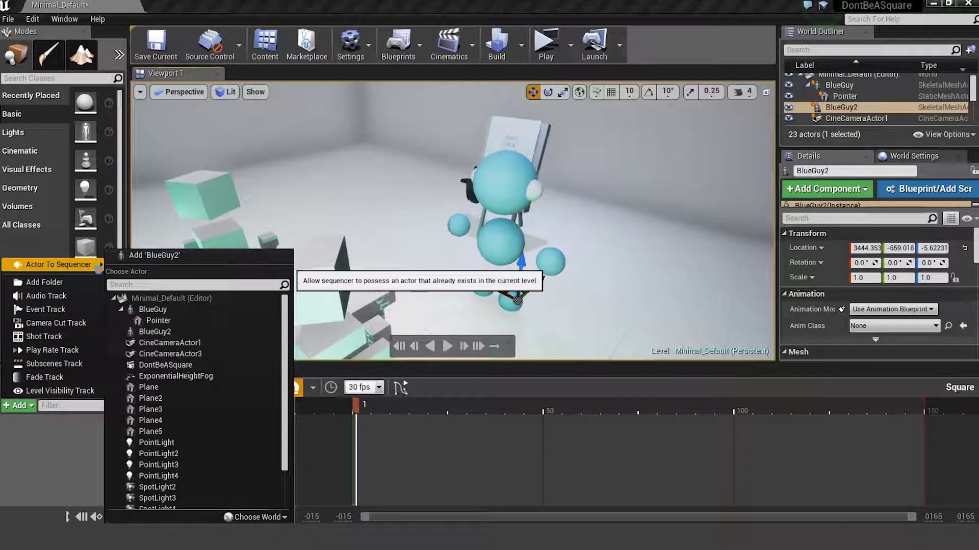
{"action": "left_click", "coordinate": [155, 255]}
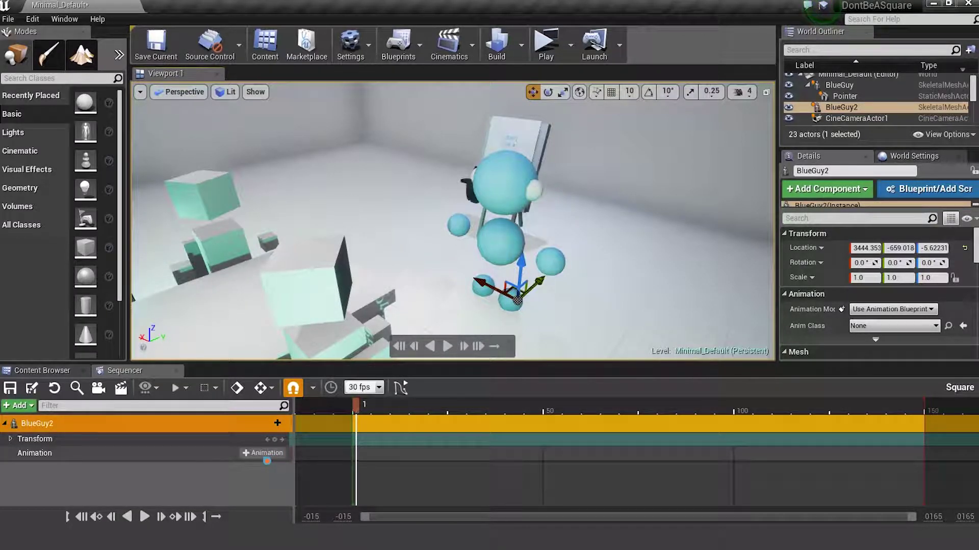
{"action": "left_click", "coordinate": [264, 455]}
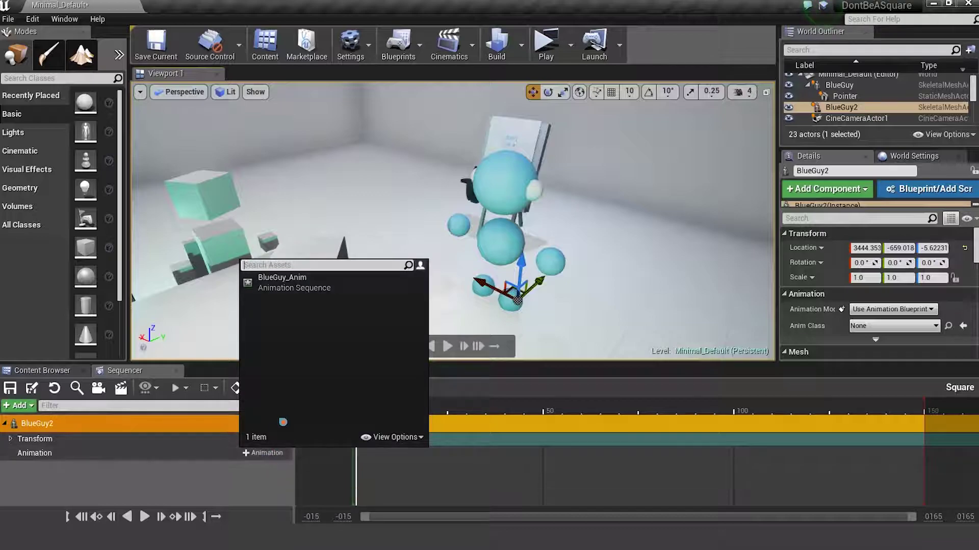
{"action": "left_click", "coordinate": [294, 284]}
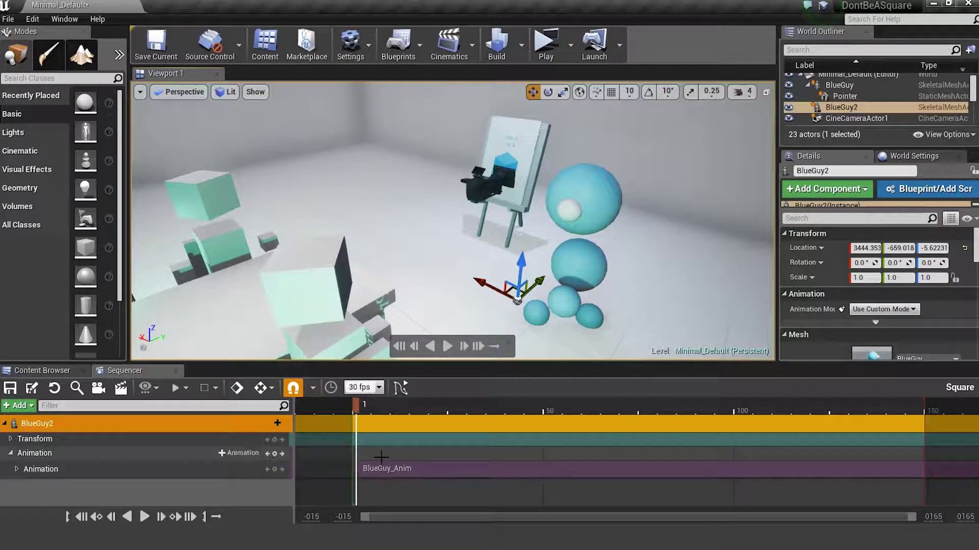
- Scrub the animation, extend the sequence's playback end to about frame 1840, and shift the BlueGuy_Anim section forward to about frame 70
{"action": "right_click_drag", "start_coordinate": [494, 300], "coordinate": [515, 277]}
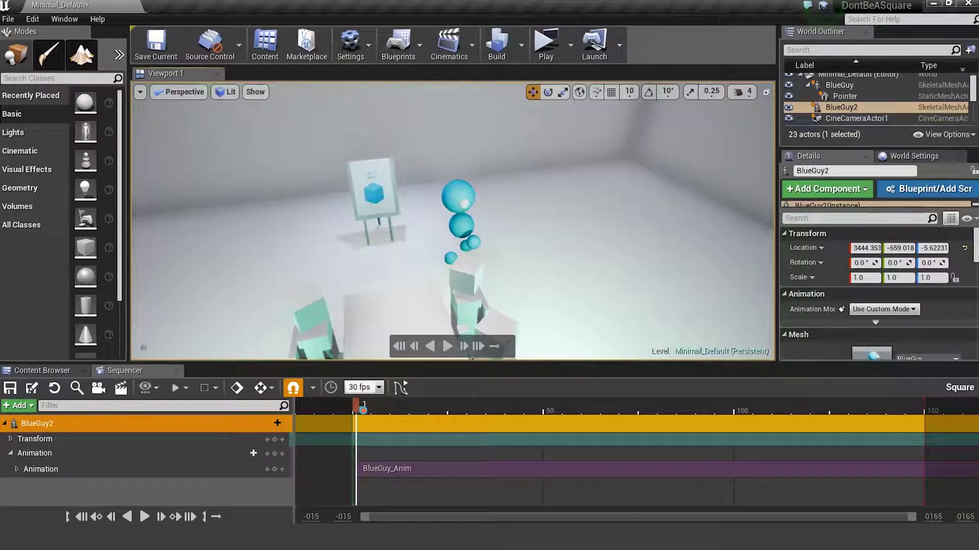
{"action": "left_click_drag", "start_coordinate": [380, 410], "coordinate": [670, 415]}
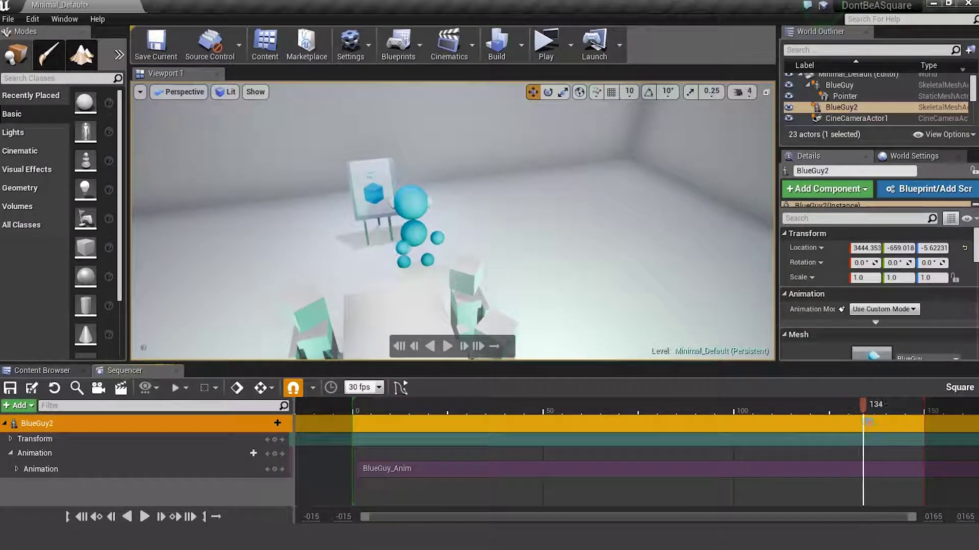
{"action": "left_click_drag", "start_coordinate": [649, 448], "coordinate": [618, 458]}
{"action": "scroll", "coordinate": [570, 440], "scroll_direction": "down", "scroll_amount": 6}
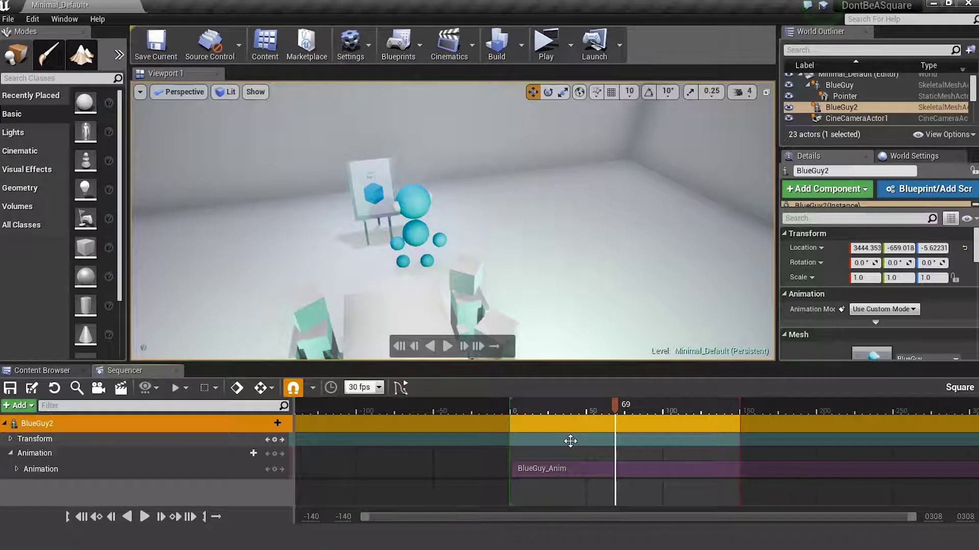
{"action": "scroll", "coordinate": [599, 439], "scroll_direction": "down", "scroll_amount": 6}
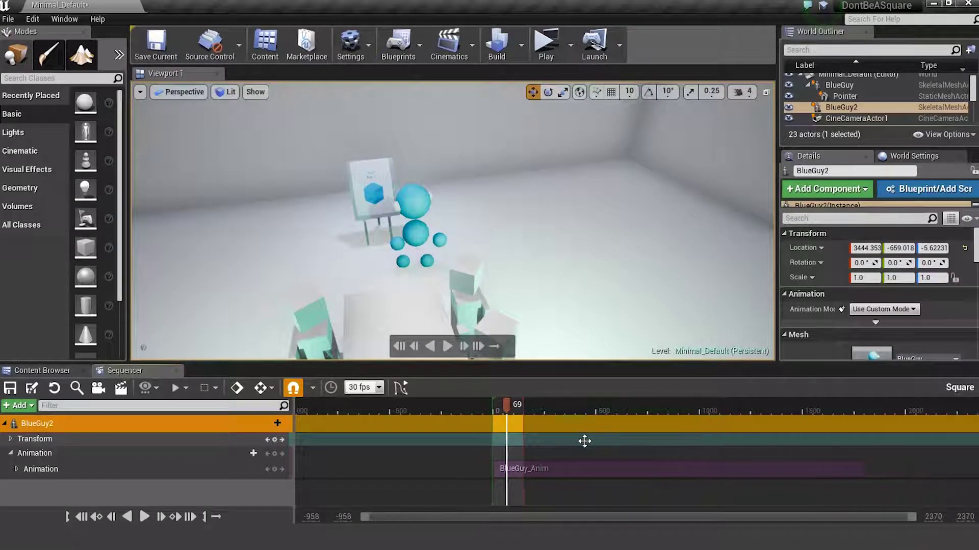
{"action": "scroll", "coordinate": [506, 424], "scroll_direction": "up", "scroll_amount": 3}
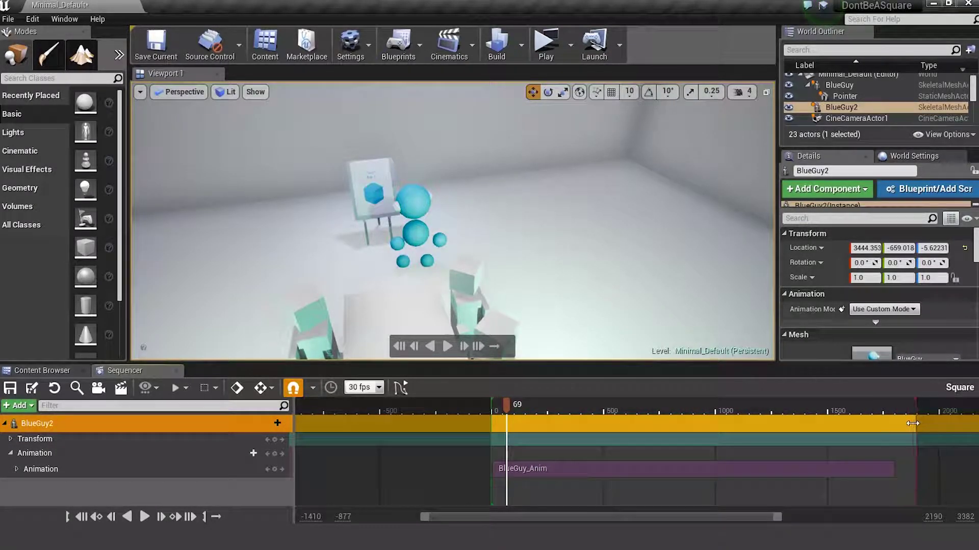
{"action": "left_click_drag", "start_coordinate": [622, 470], "coordinate": [668, 471]}
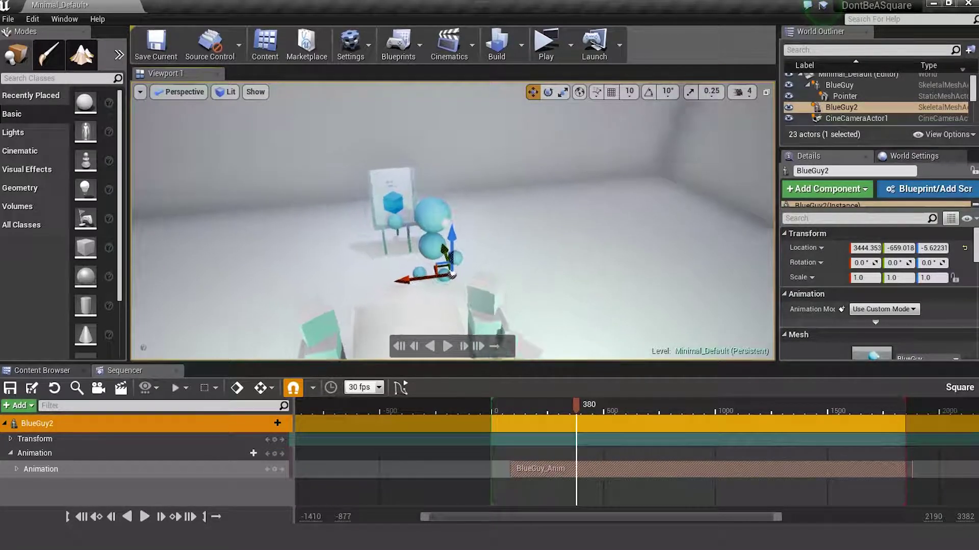
- Place the Pointer mesh at BlueGuy2's raised hand by the easel and set its mobility to Movable
{"action": "right_click_drag", "start_coordinate": [453, 229], "coordinate": [440, 245]}
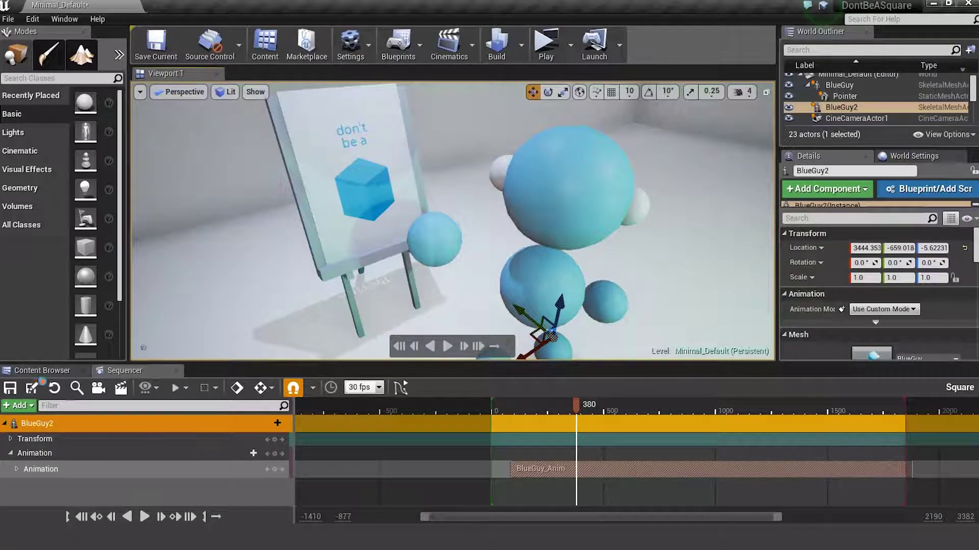
{"action": "left_click", "coordinate": [42, 372]}
{"action": "left_click_drag", "start_coordinate": [427, 454], "coordinate": [433, 224]}
{"action": "key", "text": "f"}
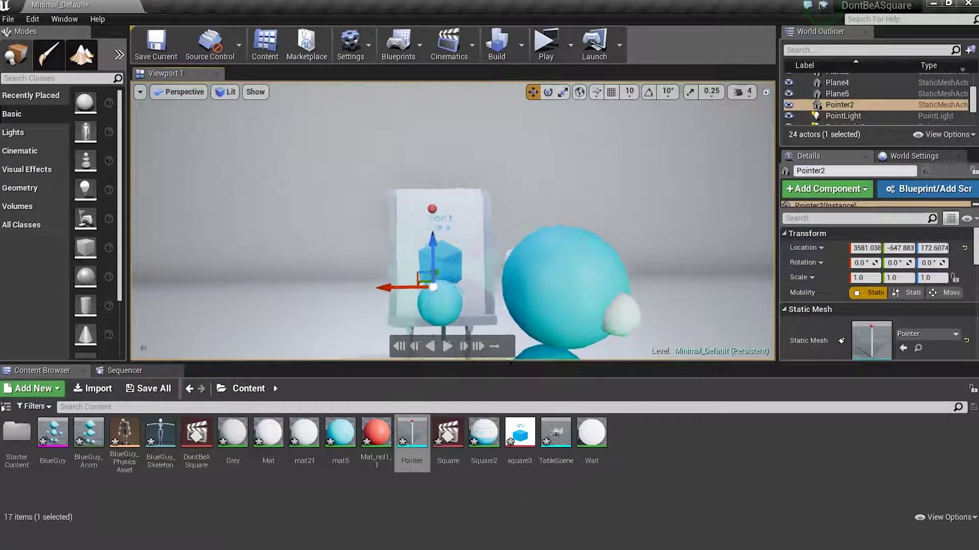
{"action": "left_click", "coordinate": [851, 105]}
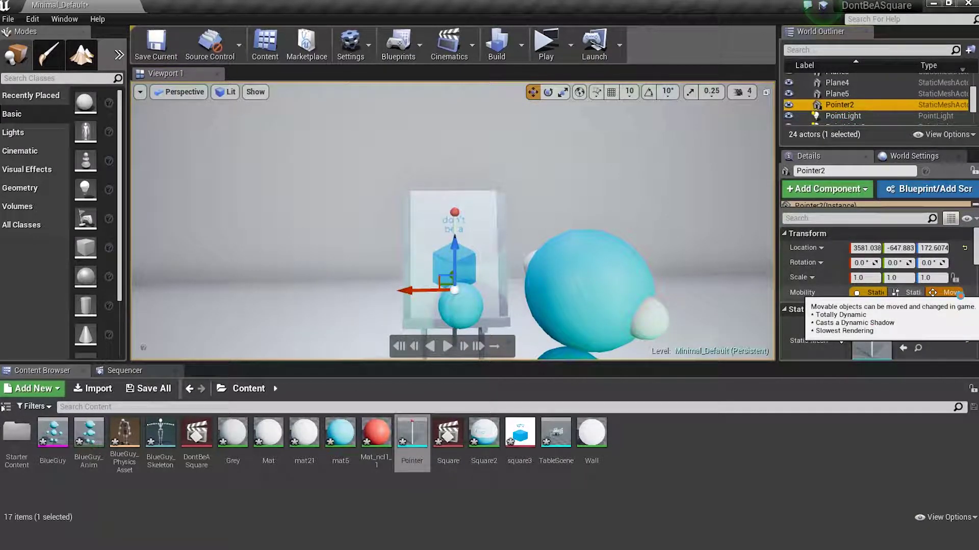
{"action": "mouse_move", "coordinate": [518, 274]}
{"action": "right_mouse_down"}
{"action": "mouse_move", "coordinate": [515, 294]}
{"action": "mouse_move", "coordinate": [540, 300]}
{"action": "mouse_move", "coordinate": [518, 274]}
{"action": "right_mouse_up"}
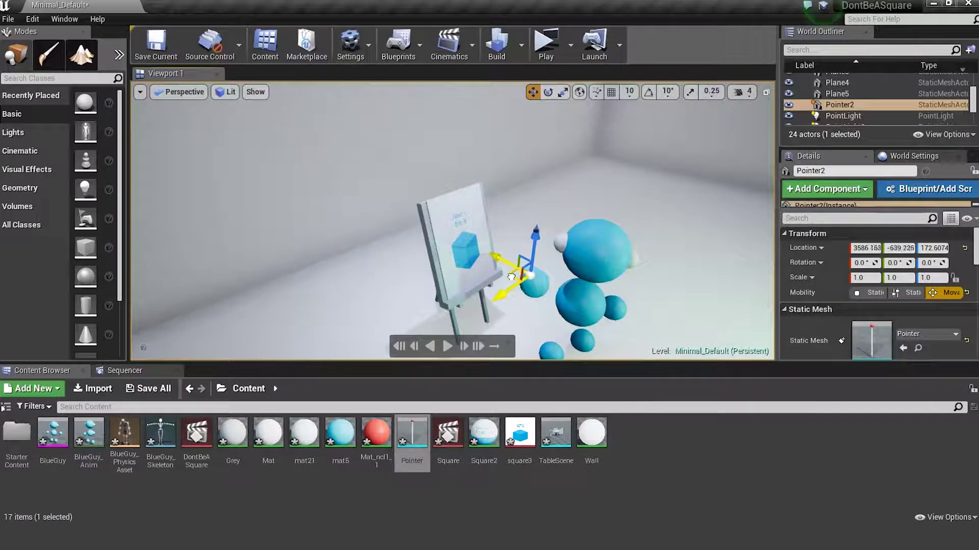
- Attach the Pointer2 actor to a right-arm bone of BlueGuy2
{"action": "right_click", "coordinate": [820, 105]}
{"action": "mouse_move", "coordinate": [853, 420]}
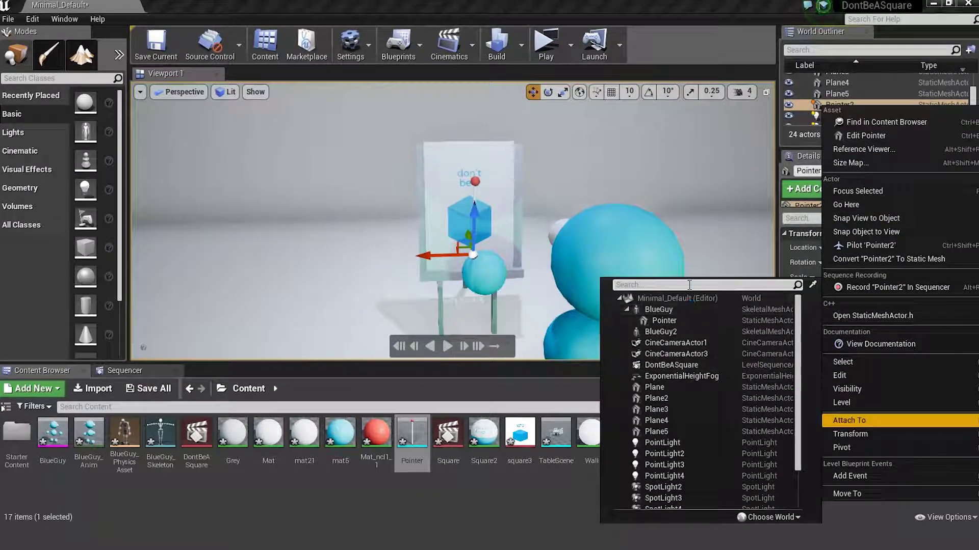
{"action": "type", "text": "blue"}
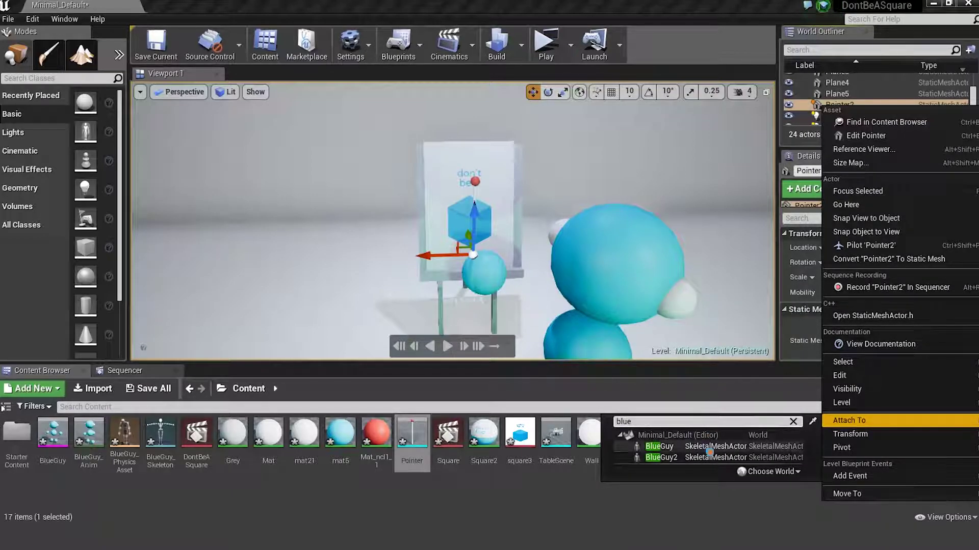
{"action": "left_click", "coordinate": [708, 447]}
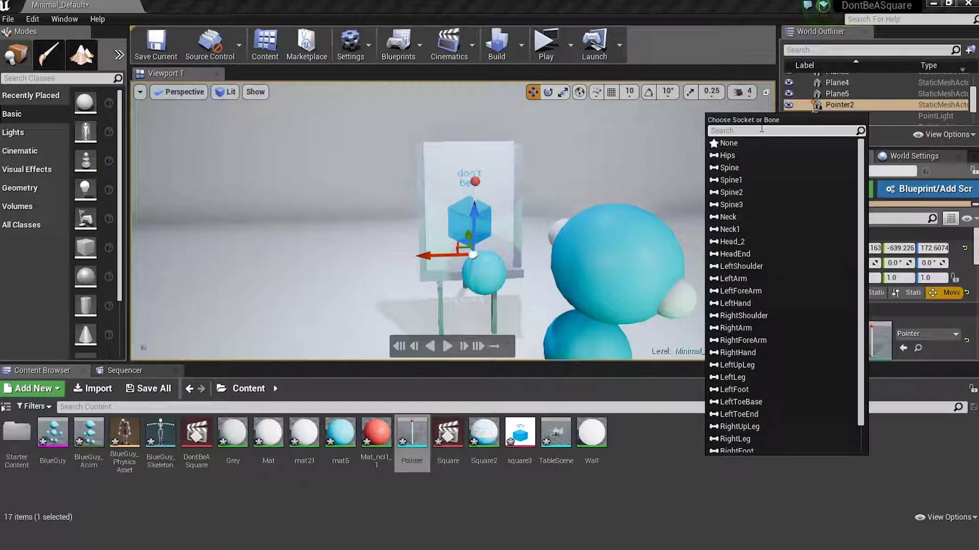
{"action": "type", "text": "right"}
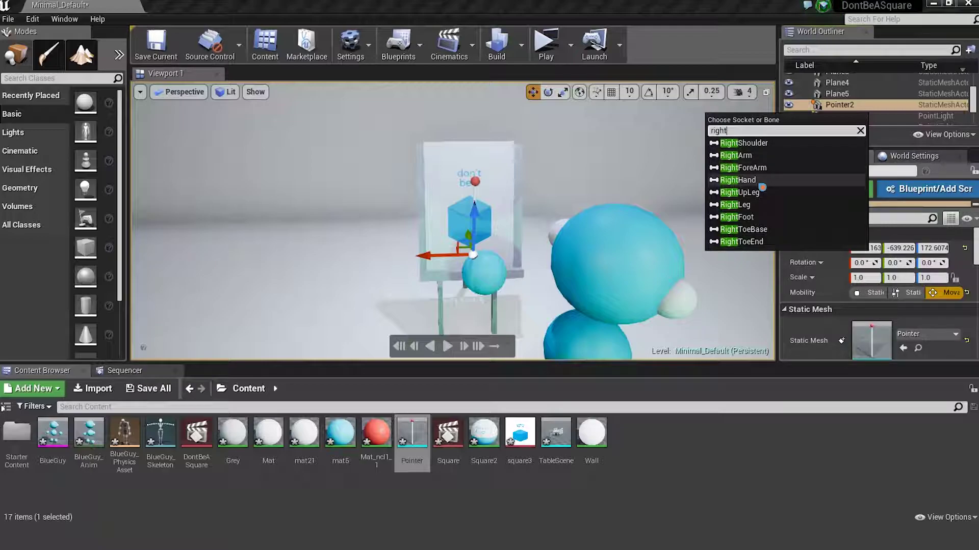
{"action": "left_click", "coordinate": [773, 169]}
{"action": "left_click_drag", "start_coordinate": [572, 202], "coordinate": [620, 222], "text": "alt"}
{"action": "scroll", "coordinate": [591, 177], "scroll_direction": "up", "scroll_amount": 3}
{"action": "left_click_drag", "start_coordinate": [563, 189], "coordinate": [540, 210], "text": "alt"}
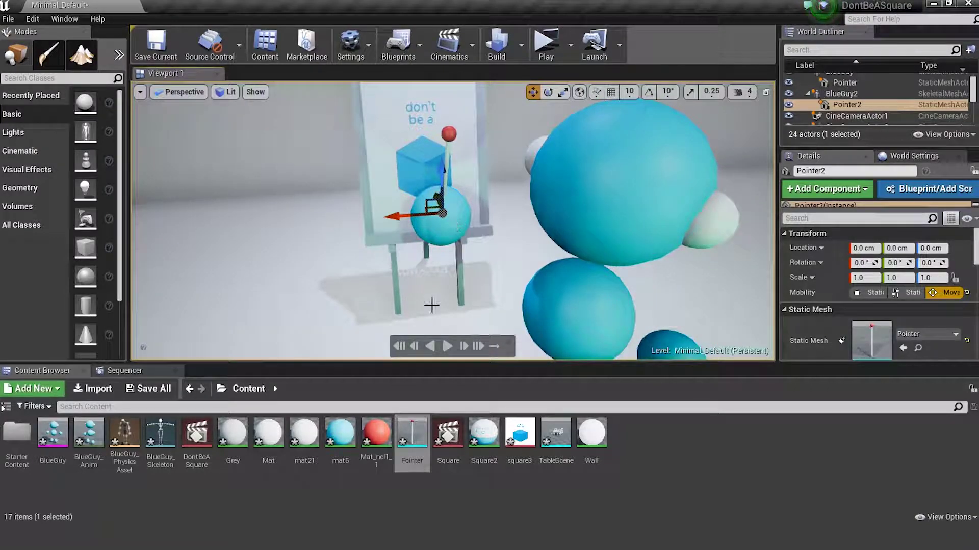
- Scrub the Square sequence to a pointing pose and rotate Pointer2 in BlueGuy2's hand towards the easel
{"action": "left_click", "coordinate": [143, 371]}
{"action": "mouse_move", "coordinate": [577, 408]}
{"action": "left_mouse_down"}
{"action": "mouse_move", "coordinate": [649, 414]}
{"action": "mouse_move", "coordinate": [546, 407]}
{"action": "mouse_move", "coordinate": [571, 405]}
{"action": "left_mouse_up"}
{"action": "left_click_drag", "start_coordinate": [522, 268], "coordinate": [561, 285], "text": "alt"}
{"action": "key", "text": "e"}
{"action": "left_click_drag", "start_coordinate": [499, 203], "coordinate": [457, 293]}
{"action": "left_click_drag", "start_coordinate": [576, 234], "coordinate": [562, 262]}
{"action": "left_click_drag", "start_coordinate": [513, 207], "coordinate": [539, 291]}
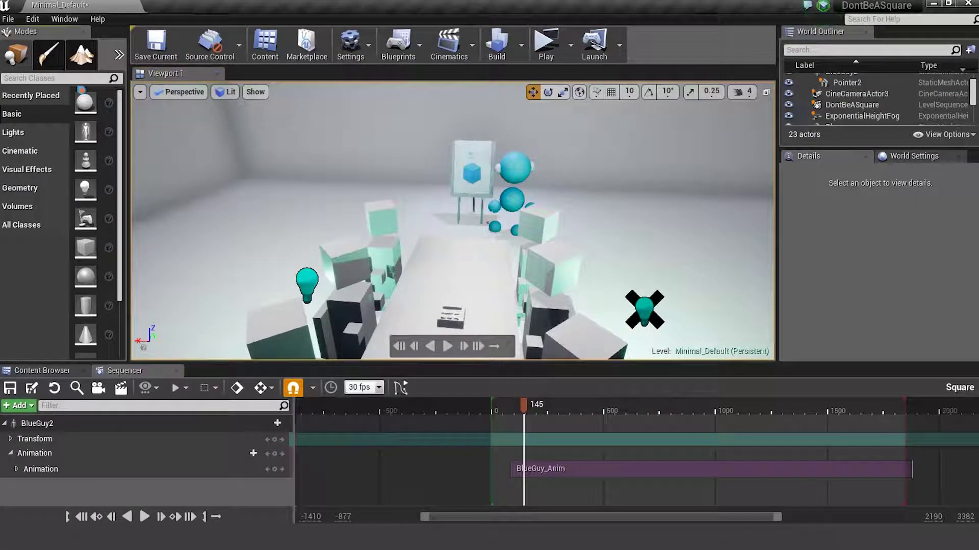
- Place a Cine Camera Actor above the table at about X 3574, Y -1083, Z 162, yawed 90° to face the easel
{"action": "type", "text": "cine"}
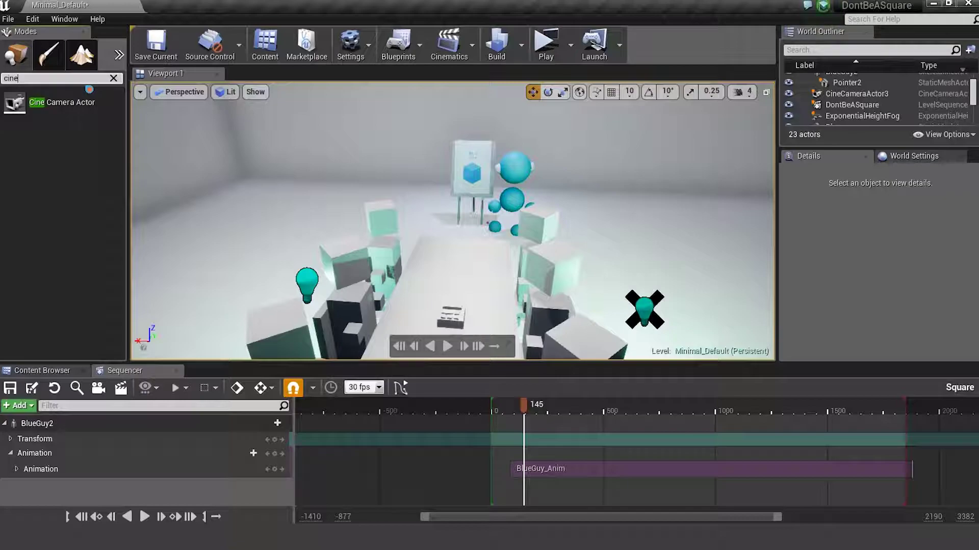
{"action": "left_click_drag", "start_coordinate": [42, 106], "coordinate": [454, 274]}
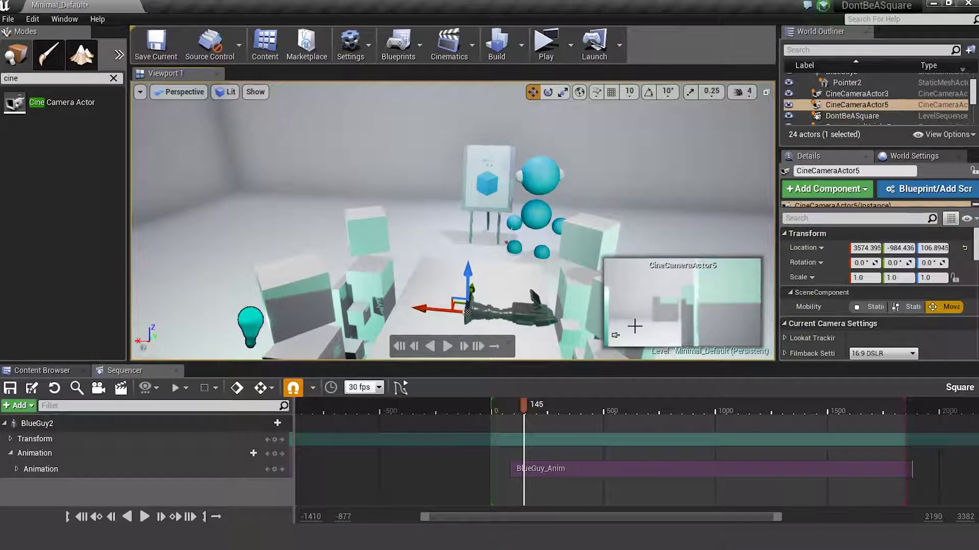
{"action": "right_click_drag", "start_coordinate": [512, 263], "coordinate": [512, 291]}
{"action": "key", "text": "e"}
{"action": "left_click_drag", "start_coordinate": [522, 310], "coordinate": [461, 305]}
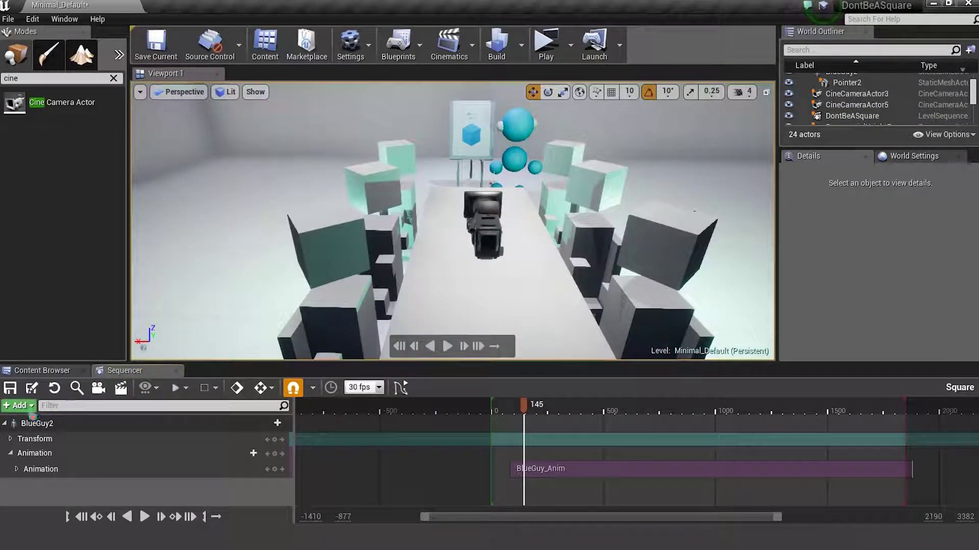
- Add a Camera Cuts track using CineCameraActor5 and extend its cut back to frame 0
{"action": "left_click", "coordinate": [31, 406]}
{"action": "left_click", "coordinate": [56, 323]}
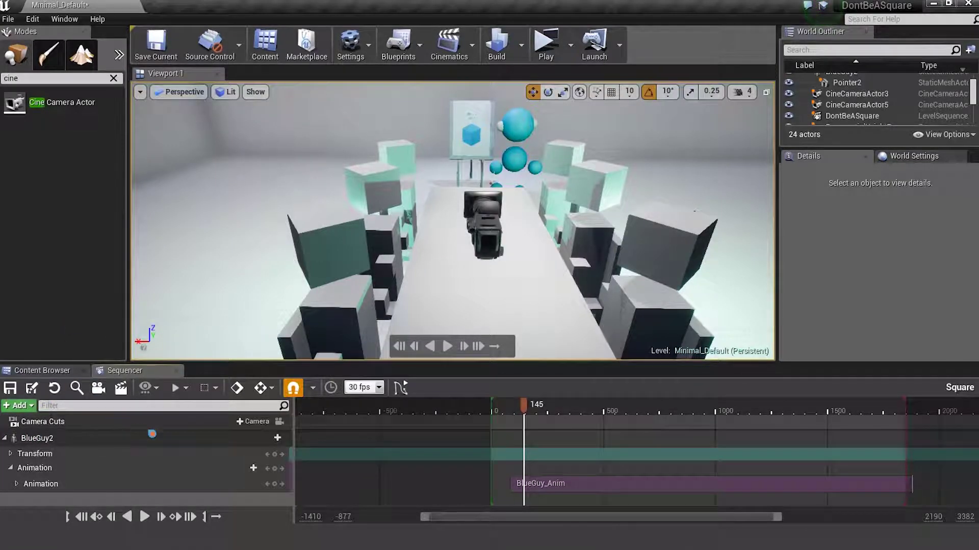
{"action": "left_click", "coordinate": [253, 422]}
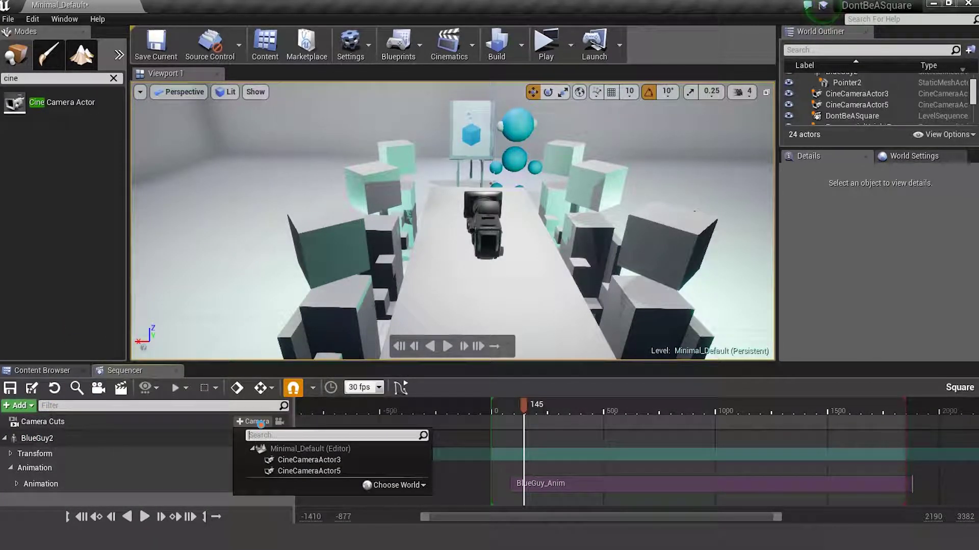
{"action": "left_click", "coordinate": [308, 471]}
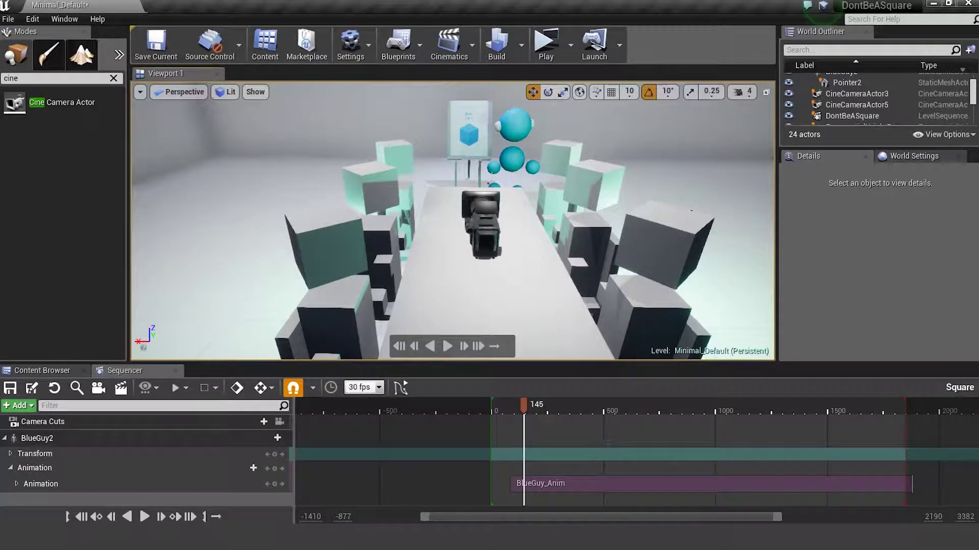
{"action": "right_click_drag", "start_coordinate": [581, 225], "coordinate": [596, 214]}
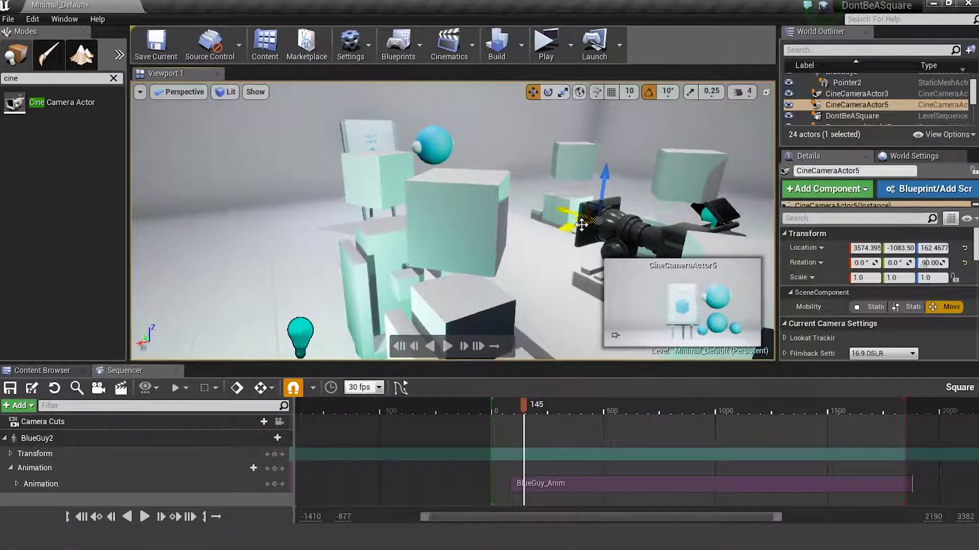
{"action": "left_click", "coordinate": [263, 422]}
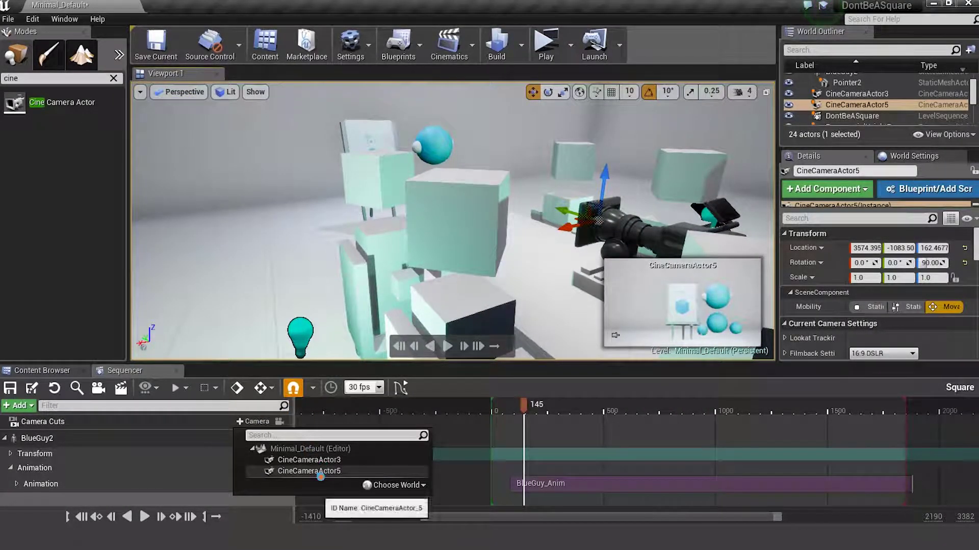
{"action": "left_click", "coordinate": [328, 469]}
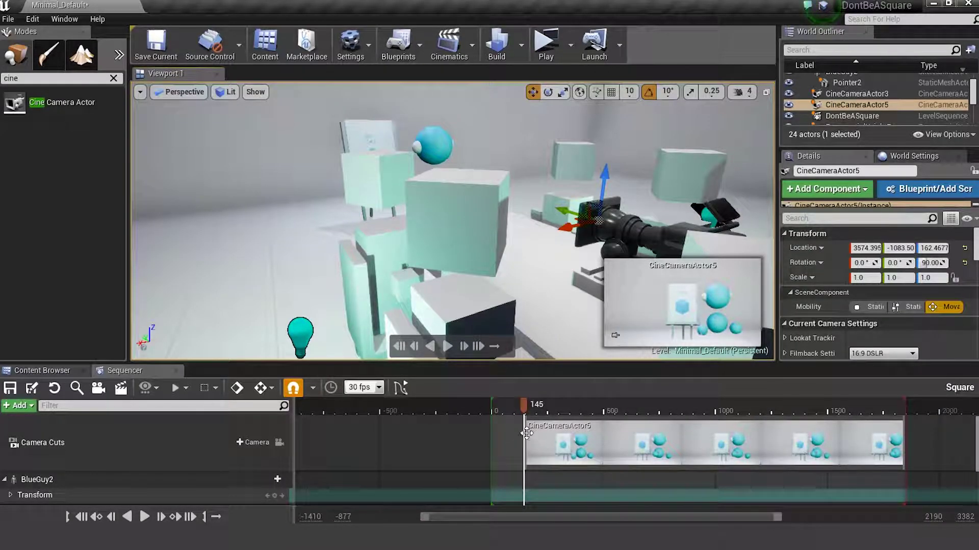
{"action": "left_click_drag", "start_coordinate": [524, 433], "coordinate": [492, 432]}
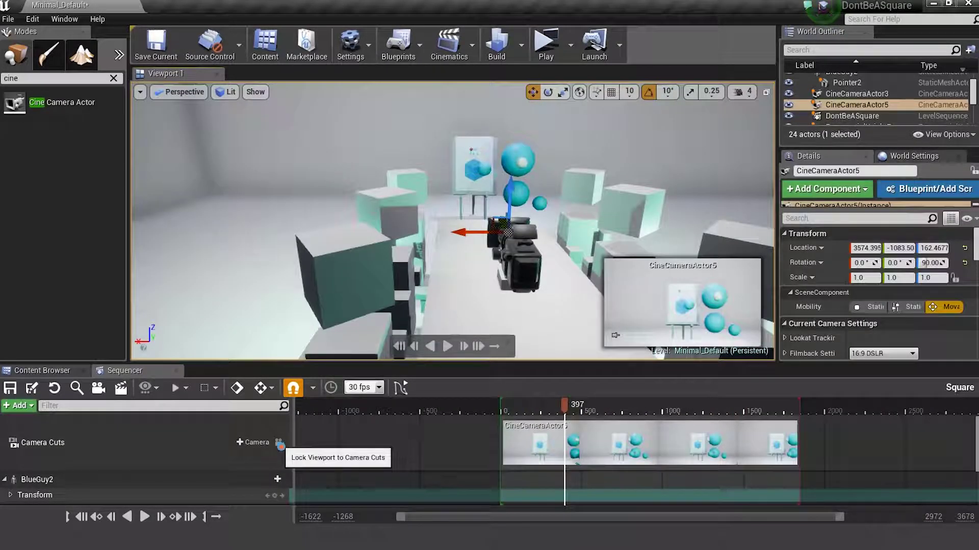
- Preview the shot through the Camera Cuts view around frame 400, then return to the free perspective view
{"action": "left_click", "coordinate": [279, 442]}
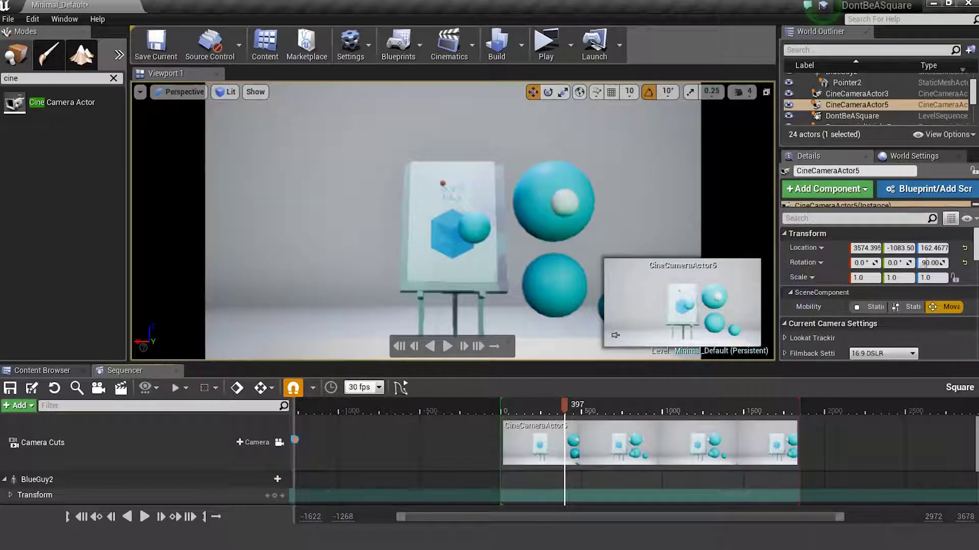
{"action": "mouse_move", "coordinate": [564, 406]}
{"action": "left_mouse_down"}
{"action": "mouse_move", "coordinate": [543, 406]}
{"action": "mouse_move", "coordinate": [566, 407]}
{"action": "left_mouse_up"}
{"action": "left_click", "coordinate": [279, 442]}
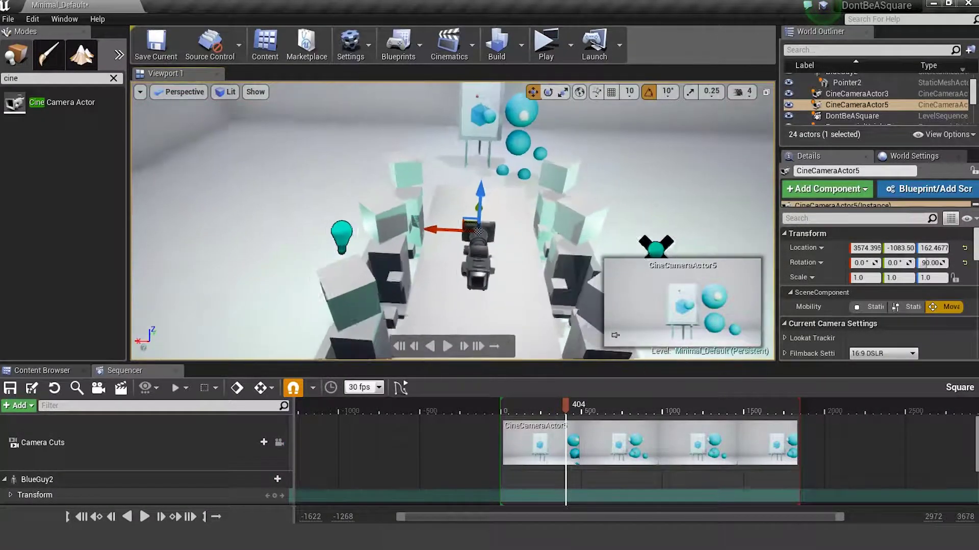
- At frame 31, move CineCameraActor5 forward to about Y -674, close to the easel
{"action": "mouse_move", "coordinate": [422, 221]}
{"action": "right_mouse_down"}
{"action": "mouse_move", "coordinate": [424, 240]}
{"action": "mouse_move", "coordinate": [423, 221]}
{"action": "right_mouse_up"}
{"action": "left_click_drag", "start_coordinate": [423, 222], "coordinate": [682, 221]}
{"action": "left_click_drag", "start_coordinate": [566, 409], "coordinate": [510, 411]}
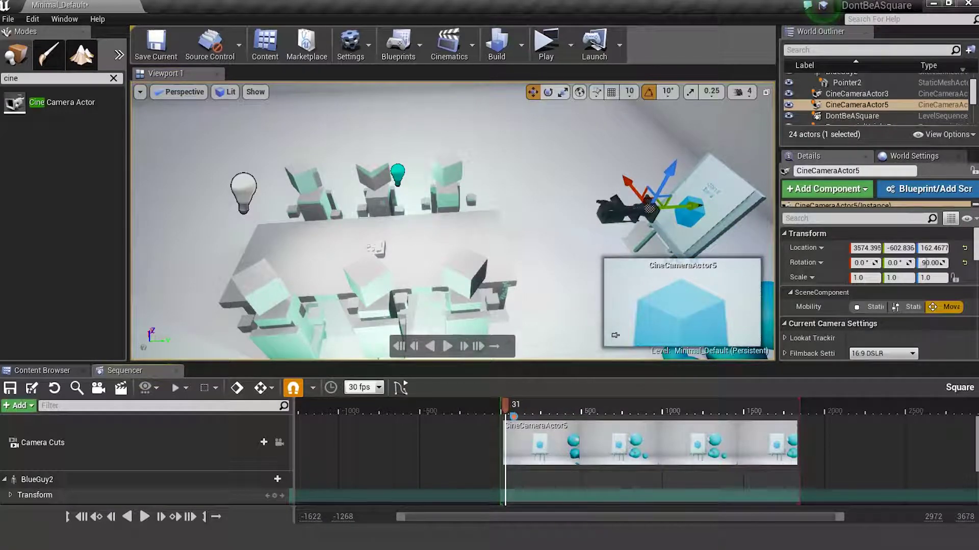
{"action": "mouse_move", "coordinate": [614, 183]}
{"action": "right_mouse_down"}
{"action": "mouse_move", "coordinate": [618, 166]}
{"action": "mouse_move", "coordinate": [614, 183]}
{"action": "right_mouse_up"}
{"action": "left_click_drag", "start_coordinate": [550, 206], "coordinate": [444, 205]}
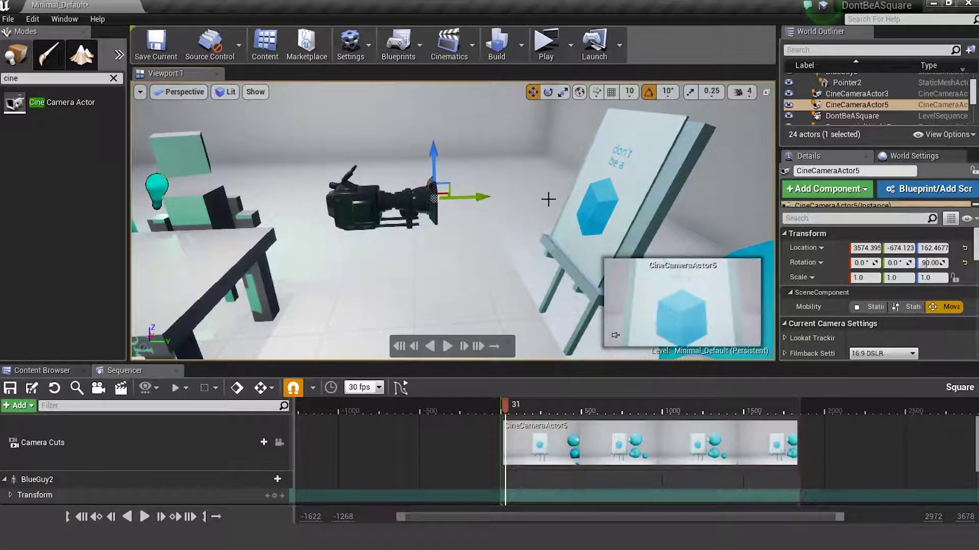
{"action": "right_click_drag", "start_coordinate": [546, 197], "coordinate": [530, 198]}
- Enlarge the Sequencer area and add a Transform track to CineCameraActor5
{"action": "left_click_drag", "start_coordinate": [242, 362], "coordinate": [242, 318]}
{"action": "left_click", "coordinate": [259, 497]}
{"action": "left_click", "coordinate": [213, 496]}
{"action": "left_click", "coordinate": [258, 497]}
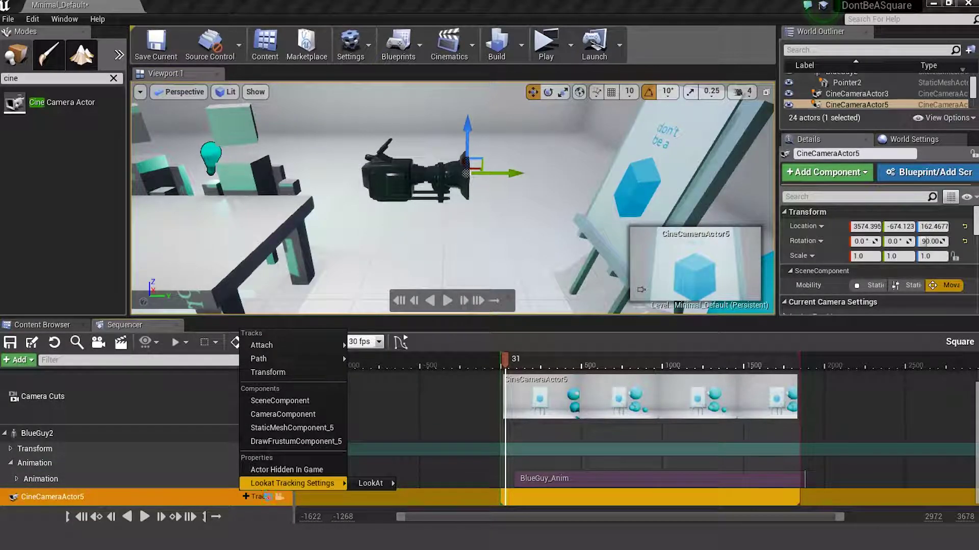
{"action": "left_click", "coordinate": [245, 498]}
{"action": "left_click", "coordinate": [255, 497]}
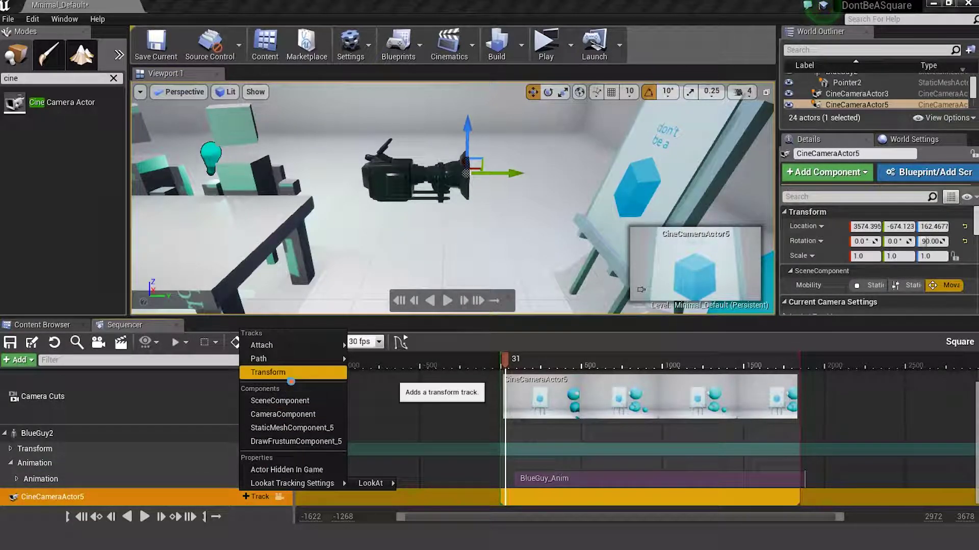
{"action": "left_click", "coordinate": [291, 381]}
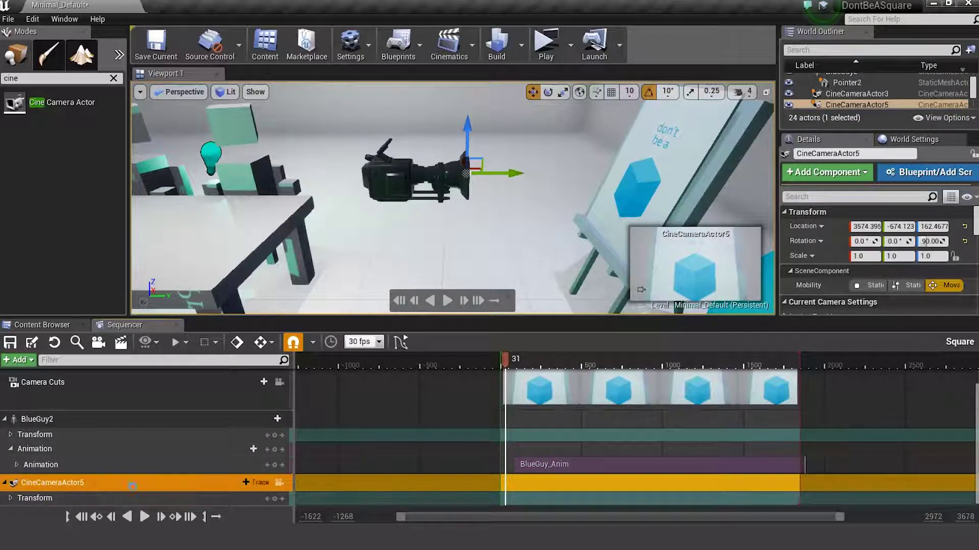
- Key the location of CineCameraActor5 at frame 31
{"action": "scroll", "coordinate": [106, 492], "scroll_direction": "down", "scroll_amount": 2}
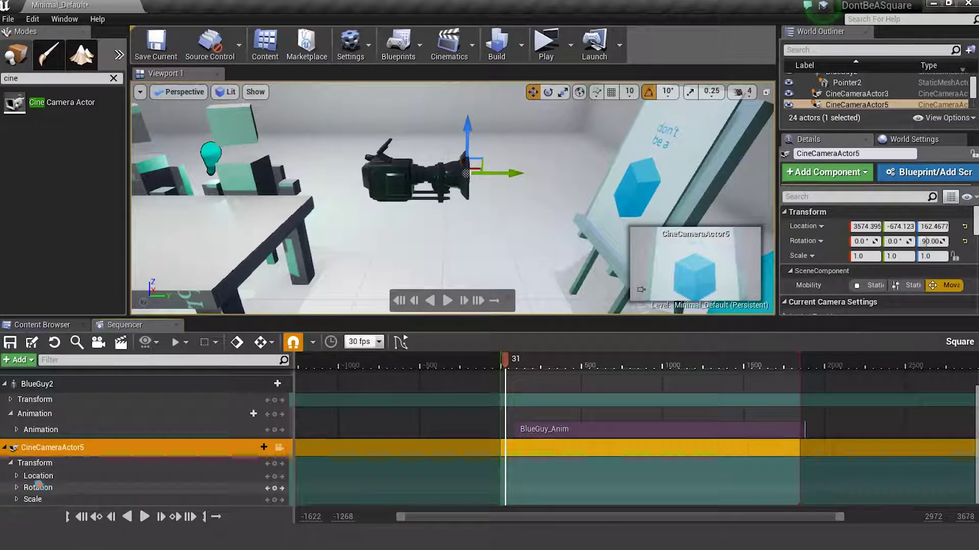
{"action": "left_click", "coordinate": [18, 477]}
{"action": "scroll", "coordinate": [97, 478], "scroll_direction": "down", "scroll_amount": 2}
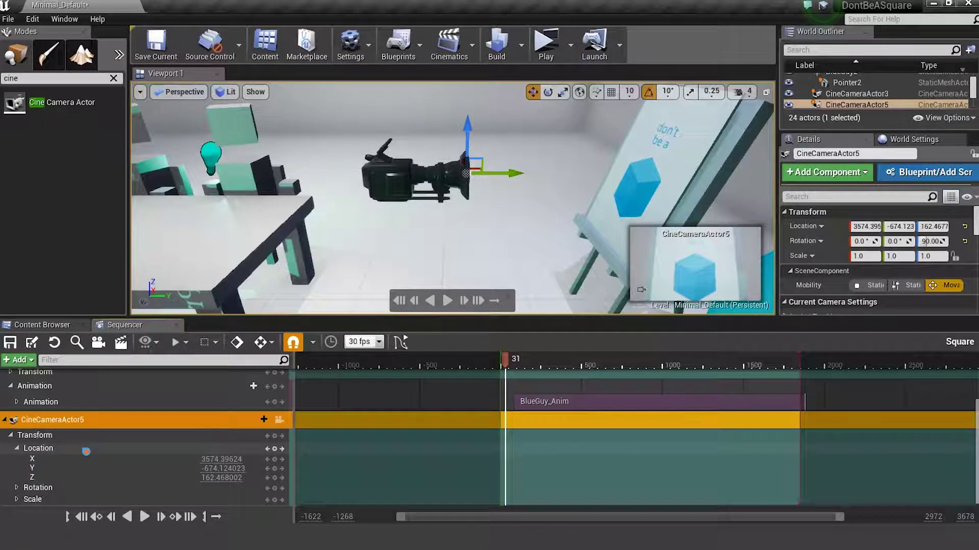
{"action": "left_click", "coordinate": [276, 450]}
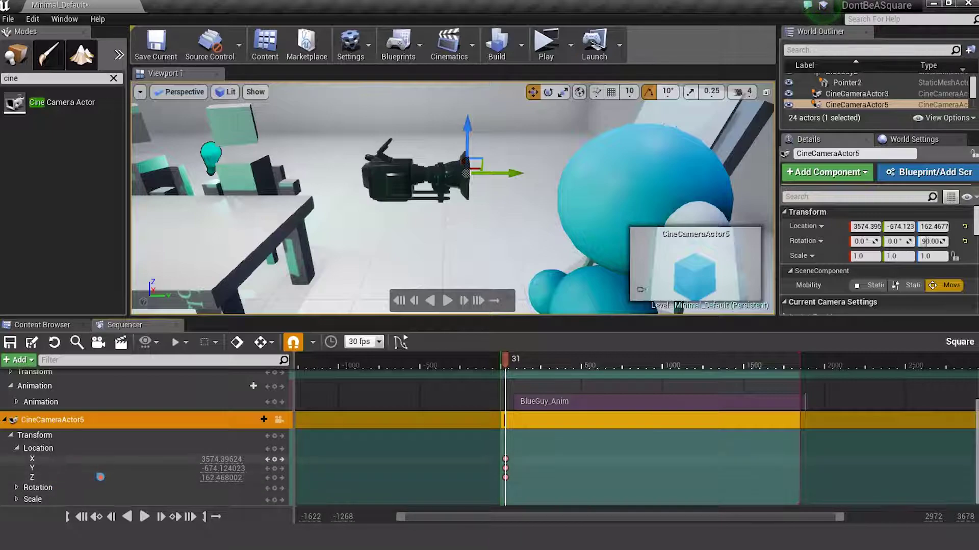
- At frame 526, move CineCameraActor5 back to about Y -1306, key its location, and scrub back through the move
{"action": "left_click_drag", "start_coordinate": [517, 364], "coordinate": [589, 404]}
{"action": "mouse_move", "coordinate": [463, 197]}
{"action": "right_mouse_down"}
{"action": "mouse_move", "coordinate": [449, 229]}
{"action": "mouse_move", "coordinate": [463, 197]}
{"action": "right_mouse_up"}
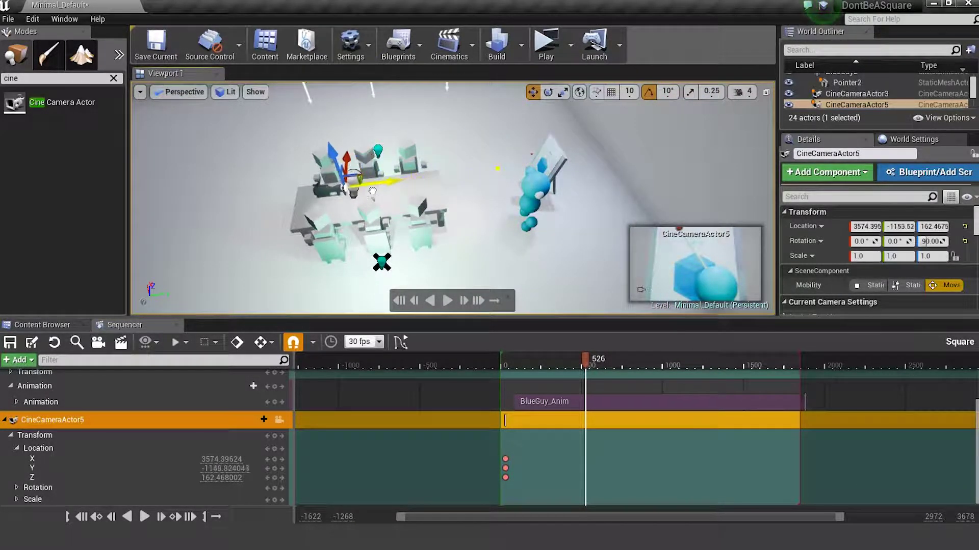
{"action": "left_click_drag", "start_coordinate": [333, 194], "coordinate": [318, 196]}
{"action": "right_click_drag", "start_coordinate": [318, 196], "coordinate": [367, 158]}
{"action": "key", "text": "f"}
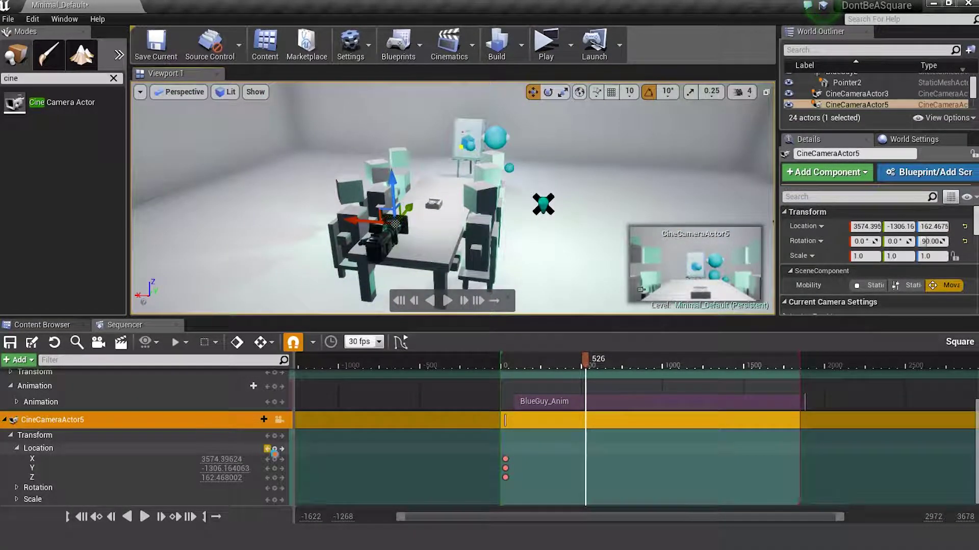
{"action": "left_click", "coordinate": [281, 452]}
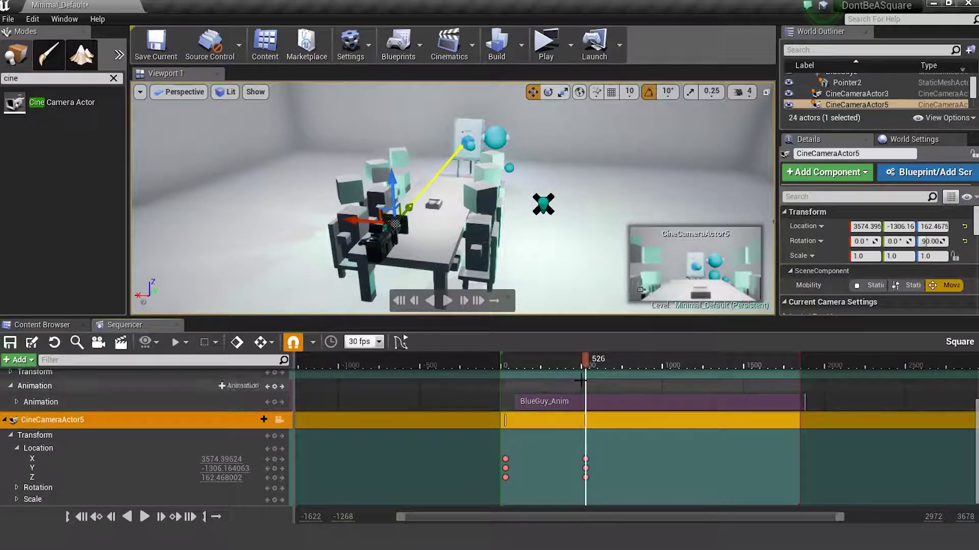
{"action": "left_click_drag", "start_coordinate": [585, 359], "coordinate": [543, 361]}
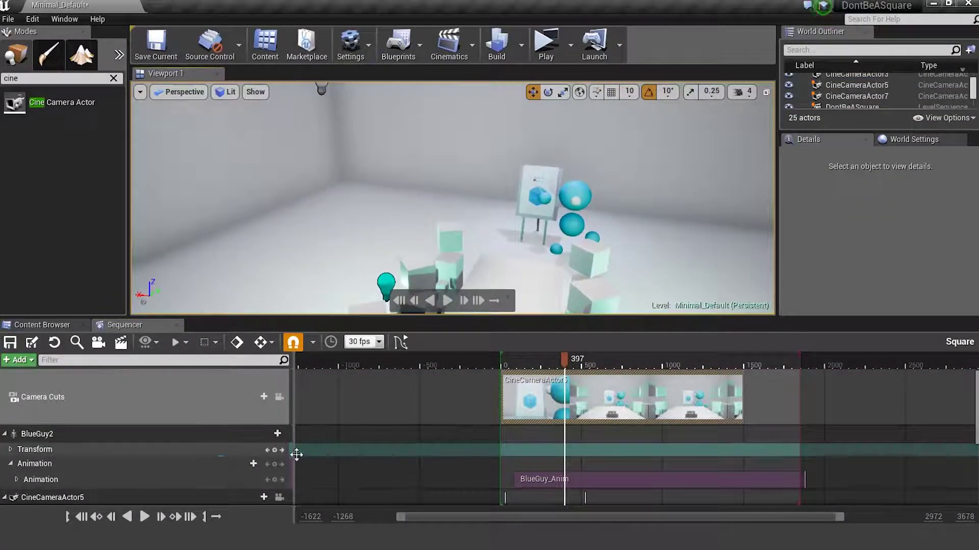
- Add the TableScene2 actor to the Square sequence and expand its Transform track
{"action": "scroll", "coordinate": [192, 457], "scroll_direction": "down", "scroll_amount": 3}
{"action": "right_click_drag", "start_coordinate": [423, 219], "coordinate": [392, 270]}
{"action": "right_click_drag", "start_coordinate": [461, 269], "coordinate": [470, 301]}
{"action": "left_click", "coordinate": [520, 183]}
{"action": "right_click_drag", "start_coordinate": [512, 204], "coordinate": [221, 314]}
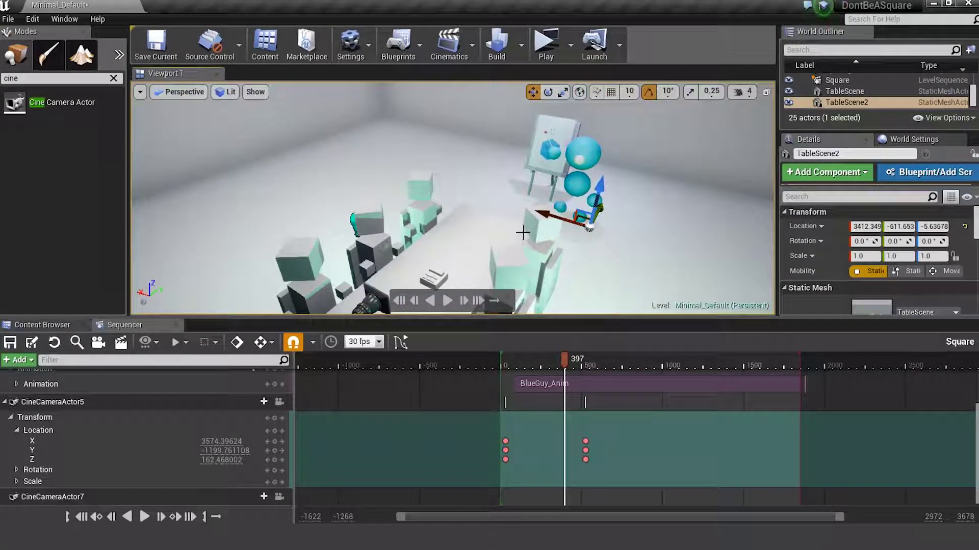
{"action": "right_click_drag", "start_coordinate": [538, 209], "coordinate": [549, 214]}
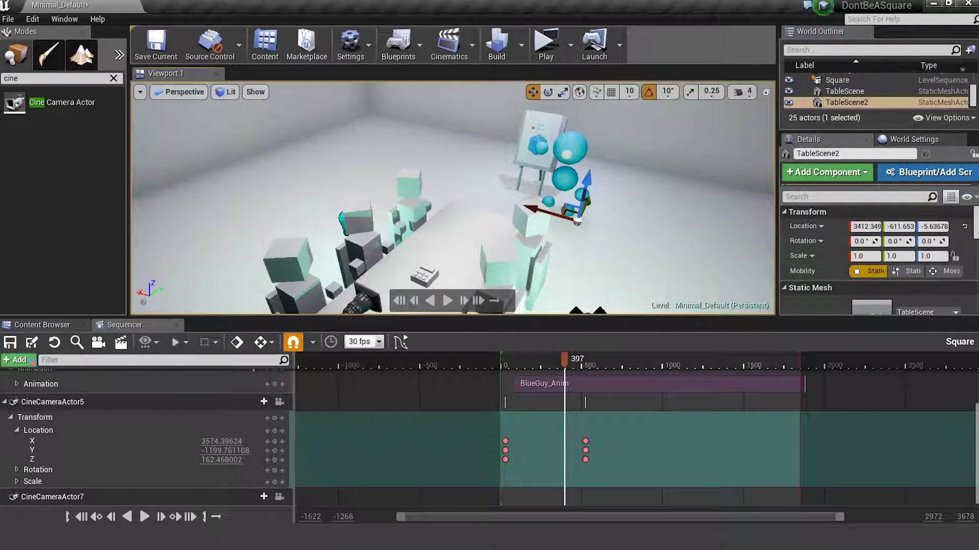
{"action": "left_click", "coordinate": [20, 360]}
{"action": "mouse_move", "coordinate": [58, 373]}
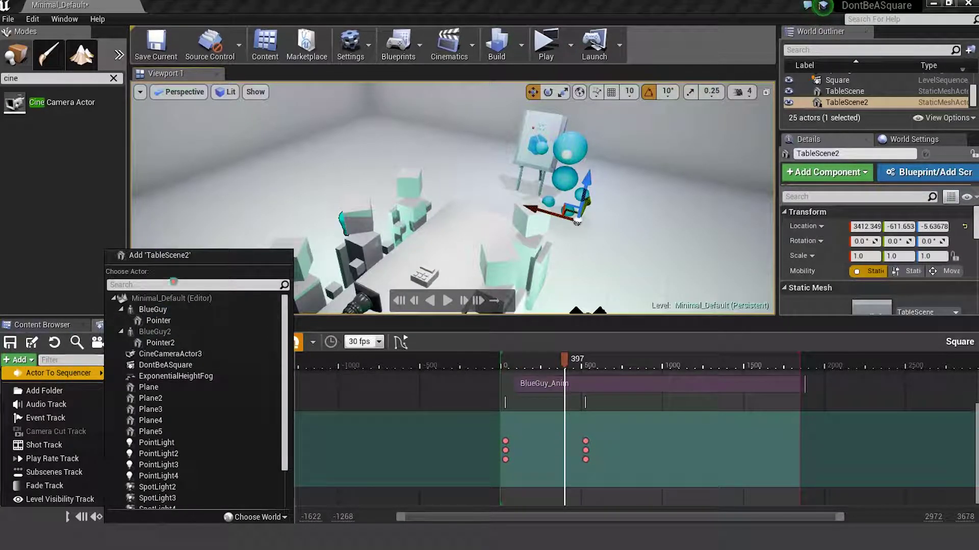
{"action": "left_click", "coordinate": [158, 255]}
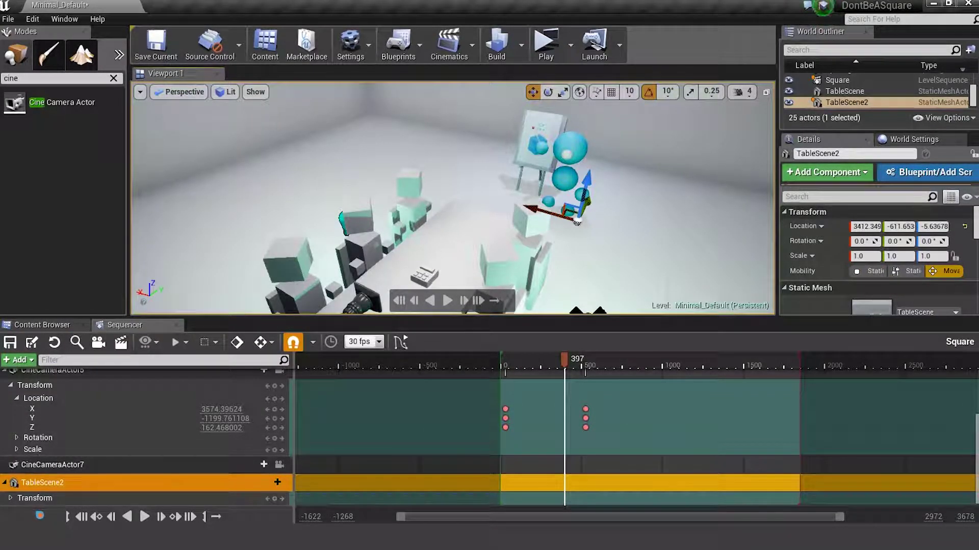
{"action": "left_click", "coordinate": [10, 498]}
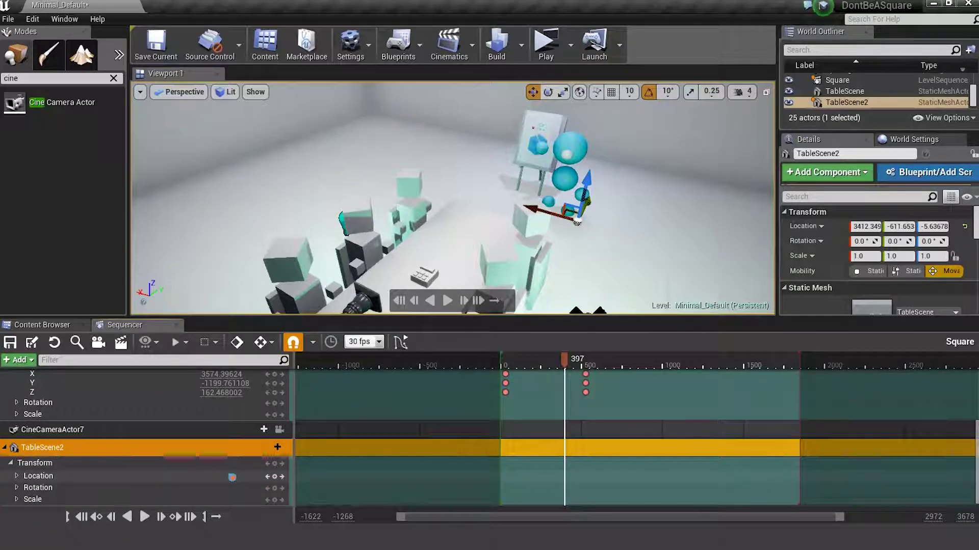
- Key TableScene2's location at frame 397, move it to about X 3946 at frame 938, key that location, and scrub back
{"action": "left_click", "coordinate": [275, 477]}
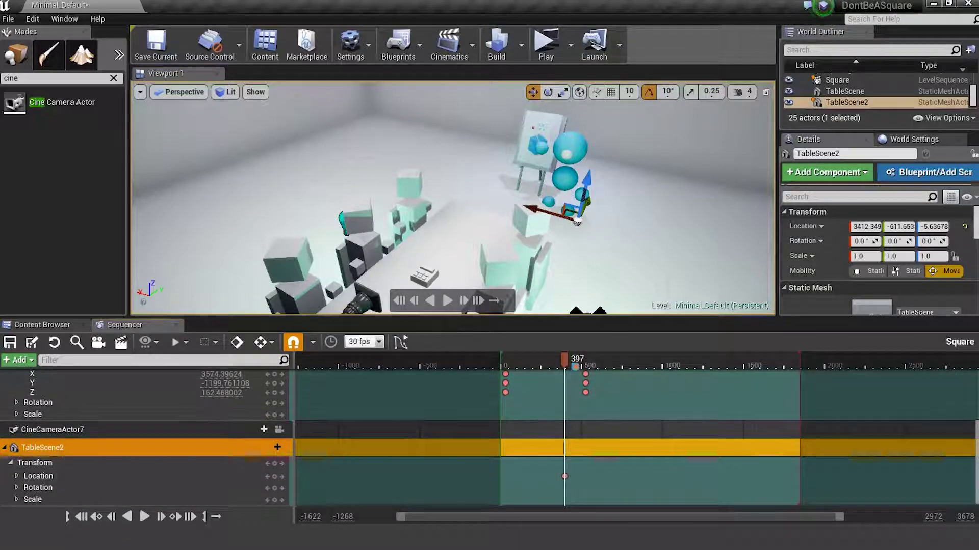
{"action": "left_click_drag", "start_coordinate": [564, 361], "coordinate": [602, 362]}
{"action": "left_click_drag", "start_coordinate": [555, 213], "coordinate": [417, 172]}
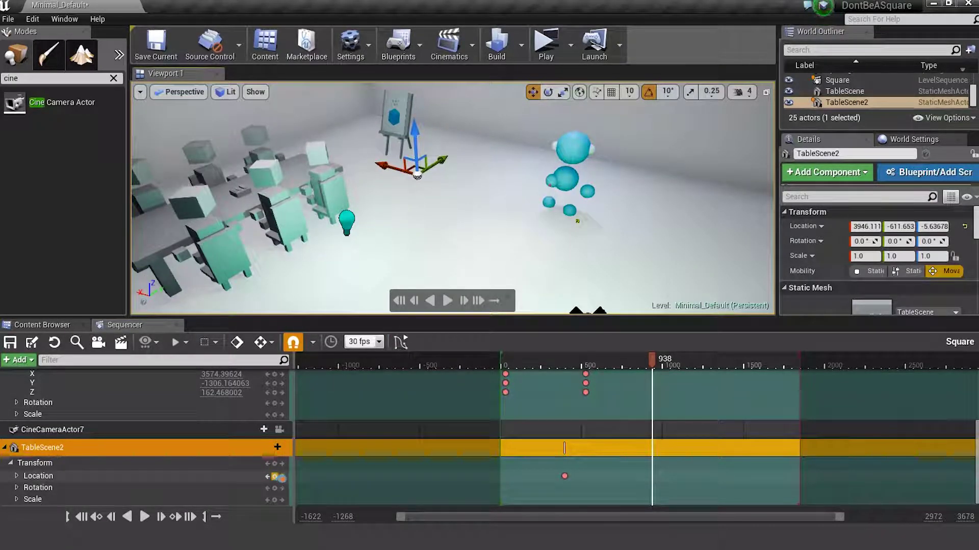
{"action": "left_click", "coordinate": [275, 477]}
{"action": "left_click_drag", "start_coordinate": [649, 360], "coordinate": [527, 360]}
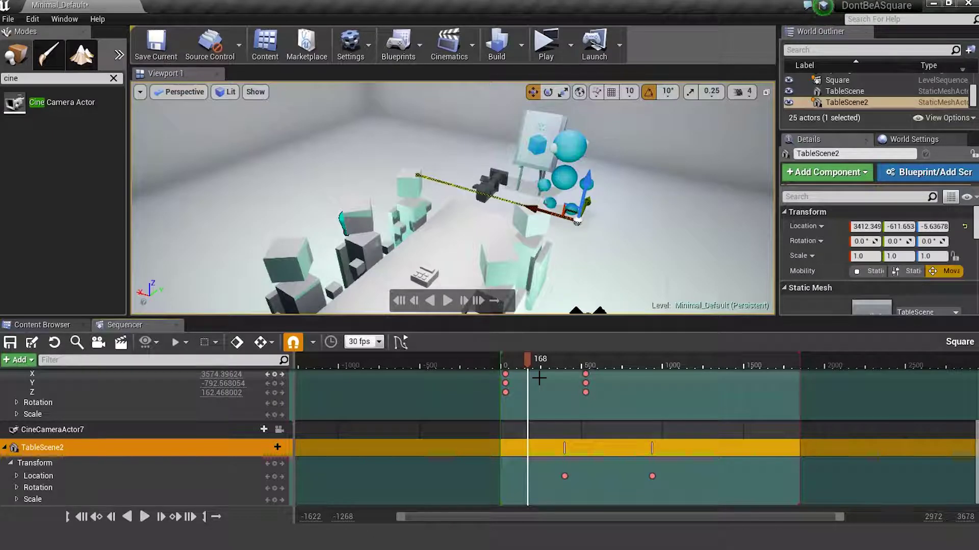
- Place a new Cine Camera Actor in the level beside the meeting table
{"action": "right_click_drag", "start_coordinate": [561, 285], "coordinate": [600, 225]}
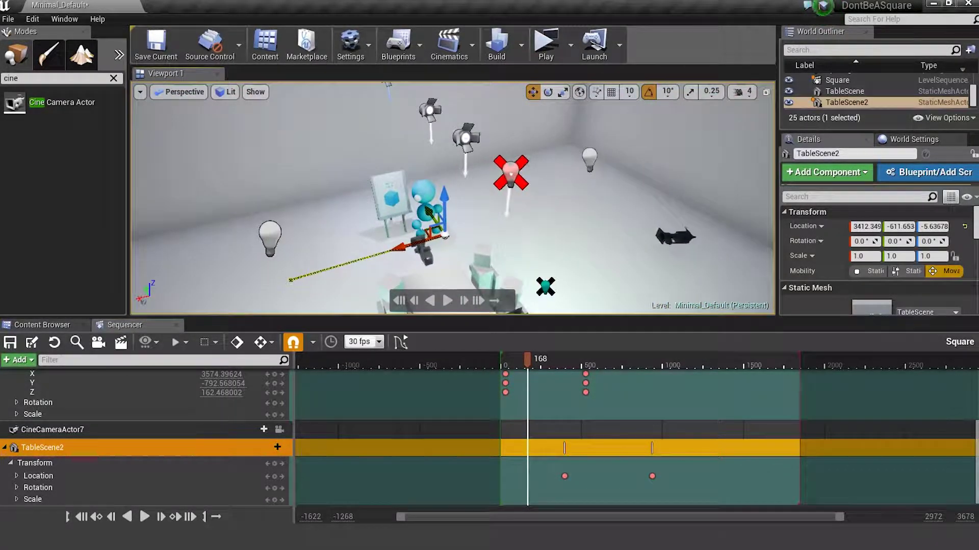
{"action": "scroll", "coordinate": [158, 448], "scroll_direction": "up", "scroll_amount": 3}
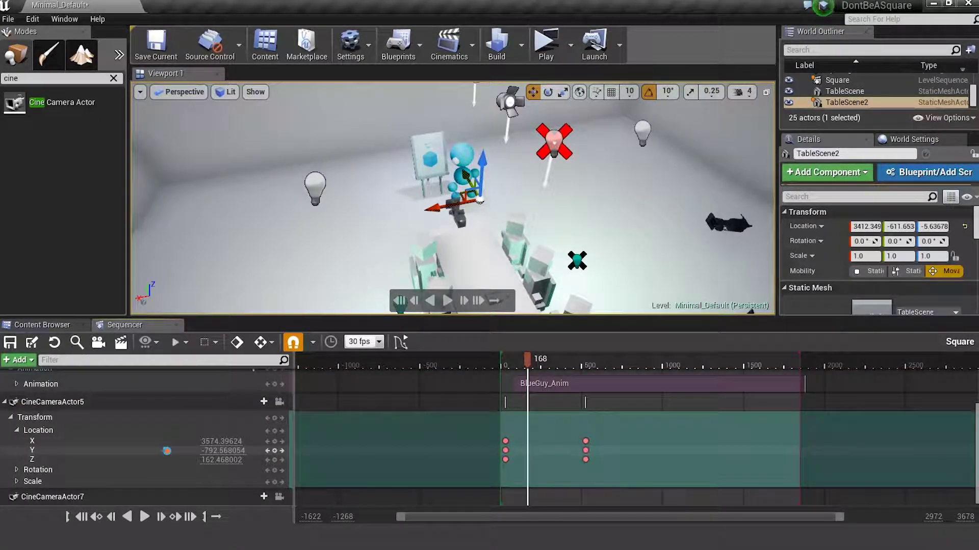
{"action": "right_click_drag", "start_coordinate": [448, 203], "coordinate": [484, 191]}
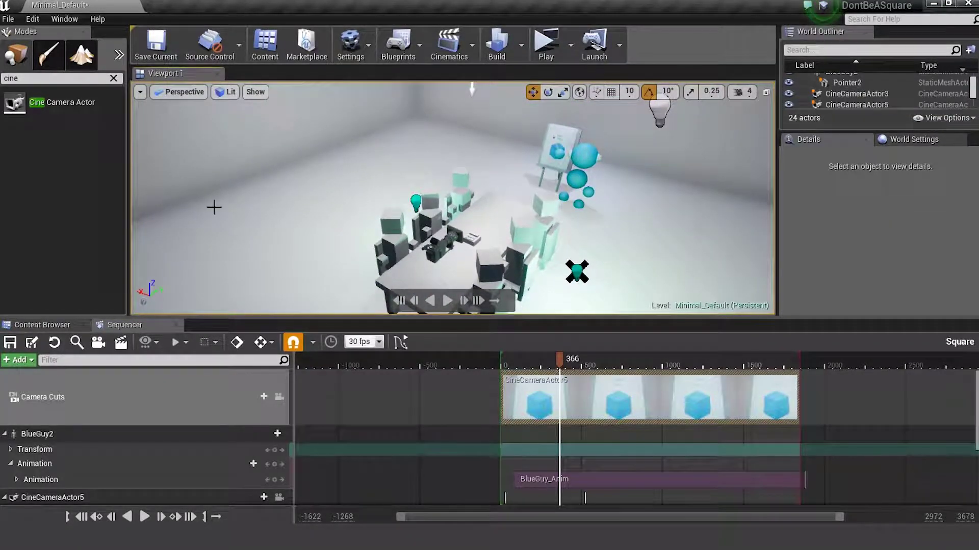
{"action": "right_click_drag", "start_coordinate": [156, 135], "coordinate": [347, 162]}
{"action": "left_click_drag", "start_coordinate": [46, 101], "coordinate": [521, 239]}
{"action": "left_click_drag", "start_coordinate": [597, 200], "coordinate": [597, 201]}
{"action": "right_click_drag", "start_coordinate": [598, 201], "coordinate": [500, 245]}
- Rotate CineCameraActor7 to 60° about Z and move it to about X 3121, Y -1320 so it faces BlueGuy and the easel
{"action": "key", "text": "e"}
{"action": "left_click_drag", "start_coordinate": [501, 245], "coordinate": [380, 265]}
{"action": "key", "text": "w"}
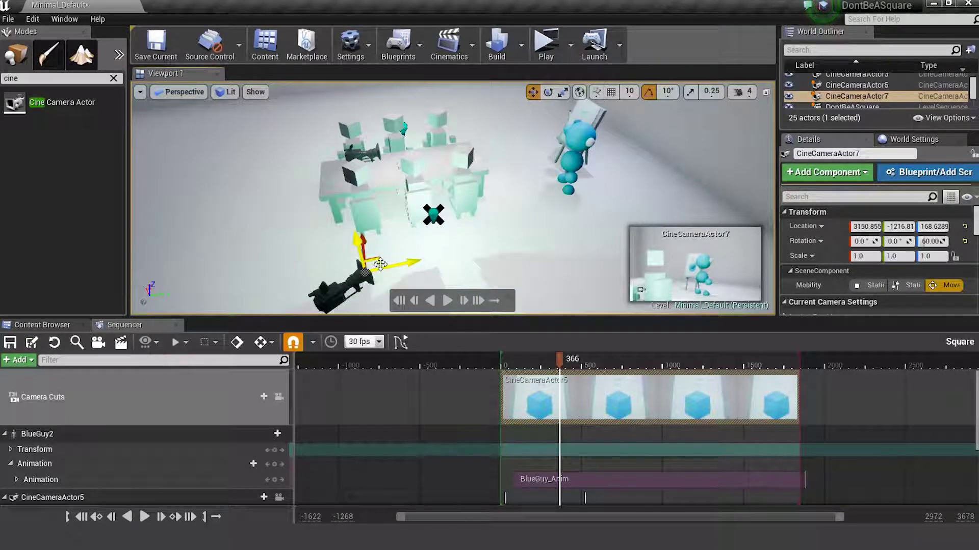
{"action": "left_click_drag", "start_coordinate": [321, 280], "coordinate": [320, 279]}
{"action": "right_click_drag", "start_coordinate": [321, 280], "coordinate": [400, 214]}
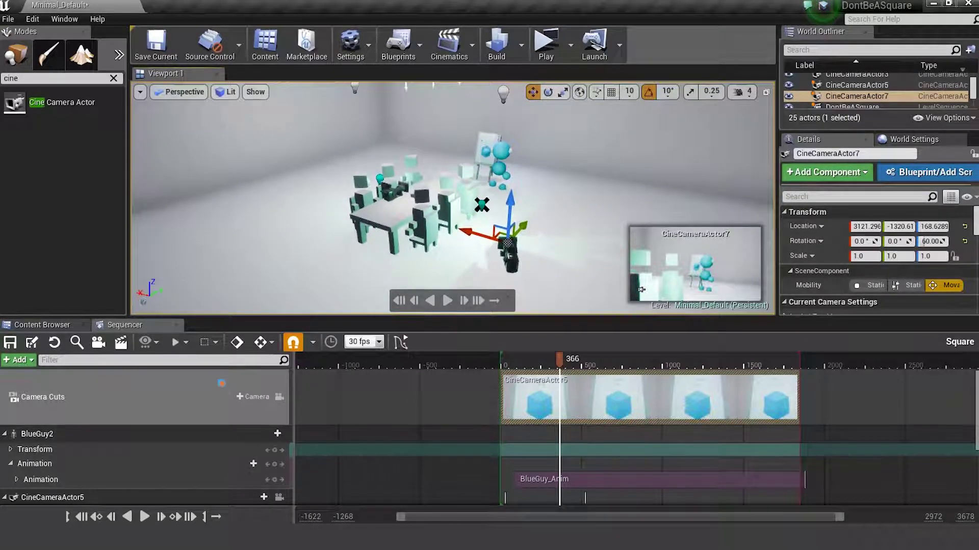
- Try a camera cut to CineCameraActor7 at frame 366 and scrub through it with the viewport locked to the camera cuts
{"action": "left_click", "coordinate": [253, 397]}
{"action": "left_click", "coordinate": [326, 457]}
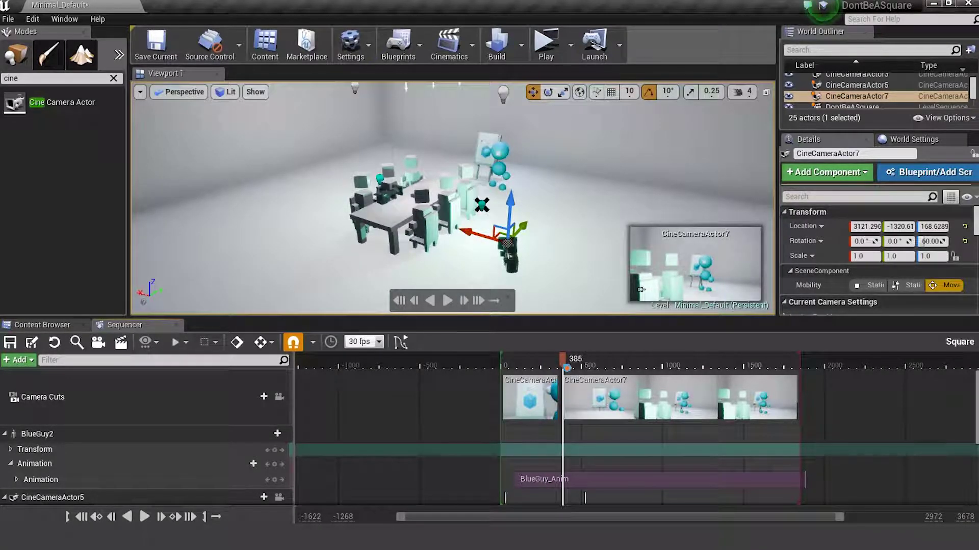
{"action": "left_click", "coordinate": [280, 397]}
{"action": "mouse_move", "coordinate": [550, 360]}
{"action": "left_mouse_down"}
{"action": "mouse_move", "coordinate": [528, 363]}
{"action": "mouse_move", "coordinate": [562, 373]}
{"action": "left_mouse_up"}
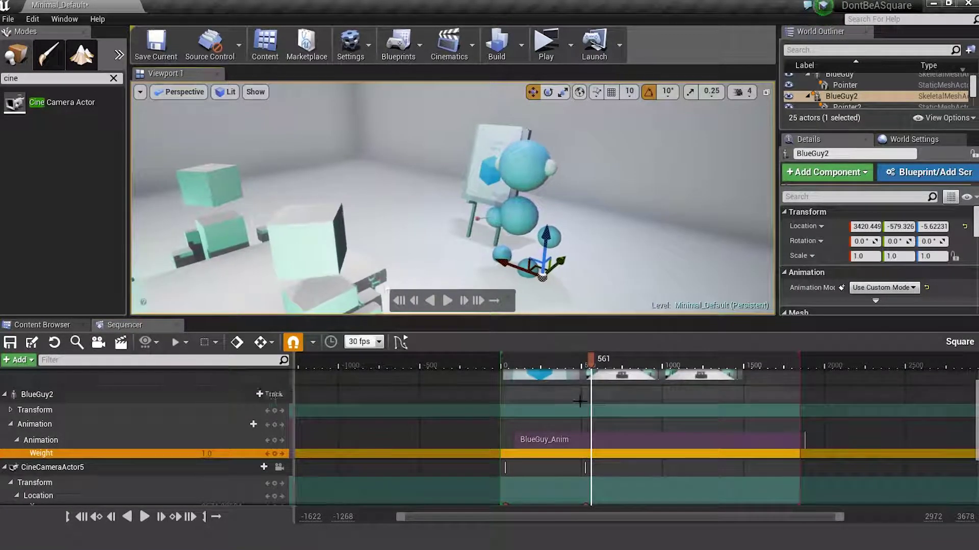
- Bring the BlueGuy2ndAnimation FBX file from the desktop into the project's Content folder
{"action": "mouse_move", "coordinate": [589, 360]}
{"action": "left_mouse_down"}
{"action": "mouse_move", "coordinate": [567, 361]}
{"action": "mouse_move", "coordinate": [582, 361]}
{"action": "left_mouse_up"}
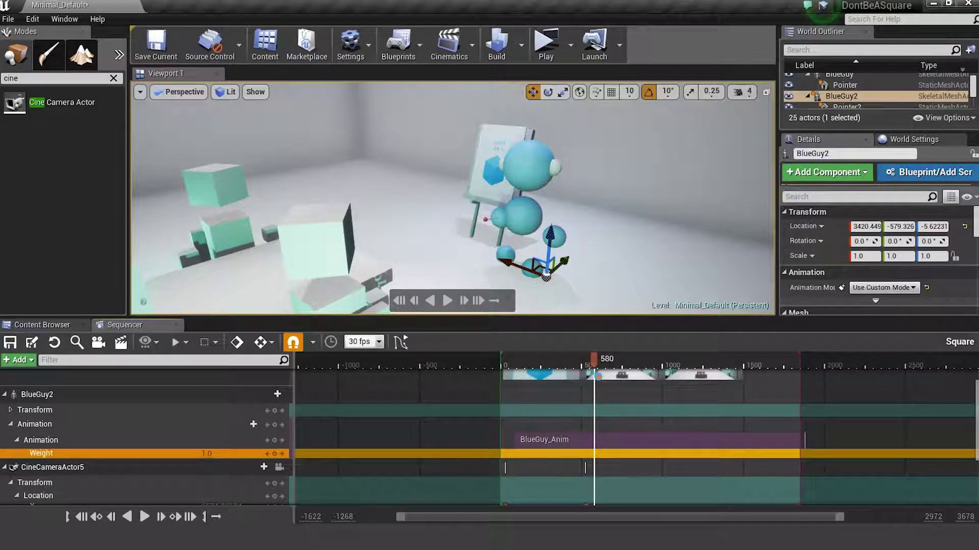
{"action": "left_click", "coordinate": [51, 325]}
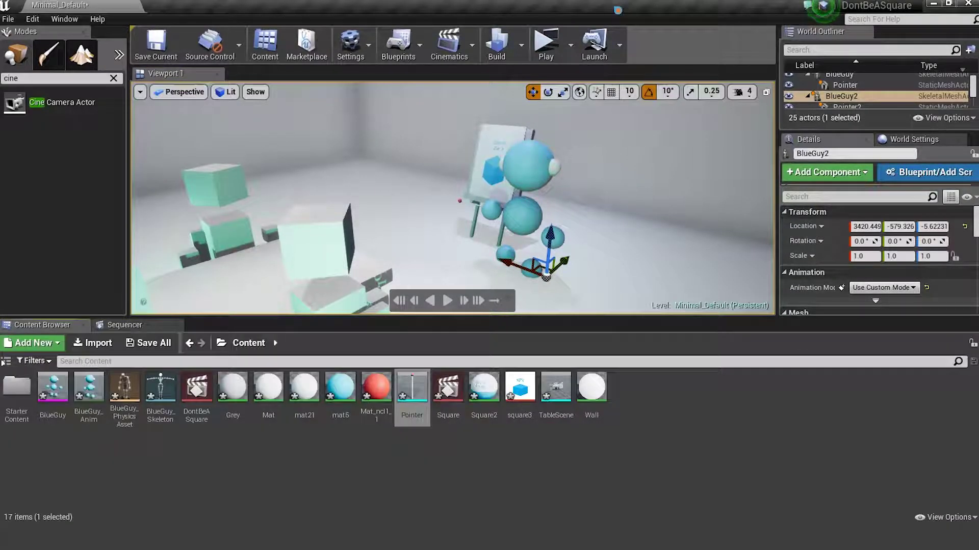
{"action": "left_click_drag", "start_coordinate": [617, 10], "coordinate": [477, 28]}
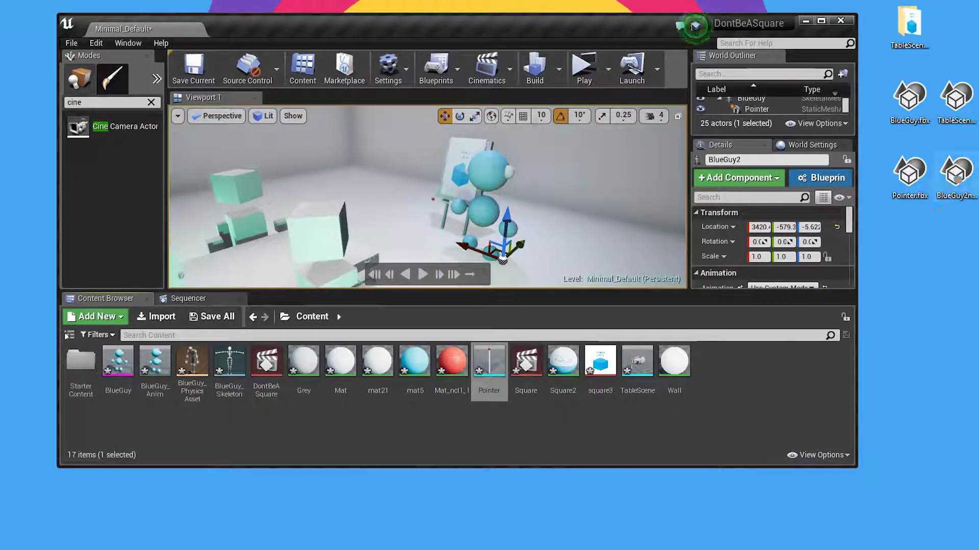
{"action": "left_click_drag", "start_coordinate": [955, 173], "coordinate": [951, 182]}
{"action": "left_click_drag", "start_coordinate": [852, 283], "coordinate": [739, 376]}
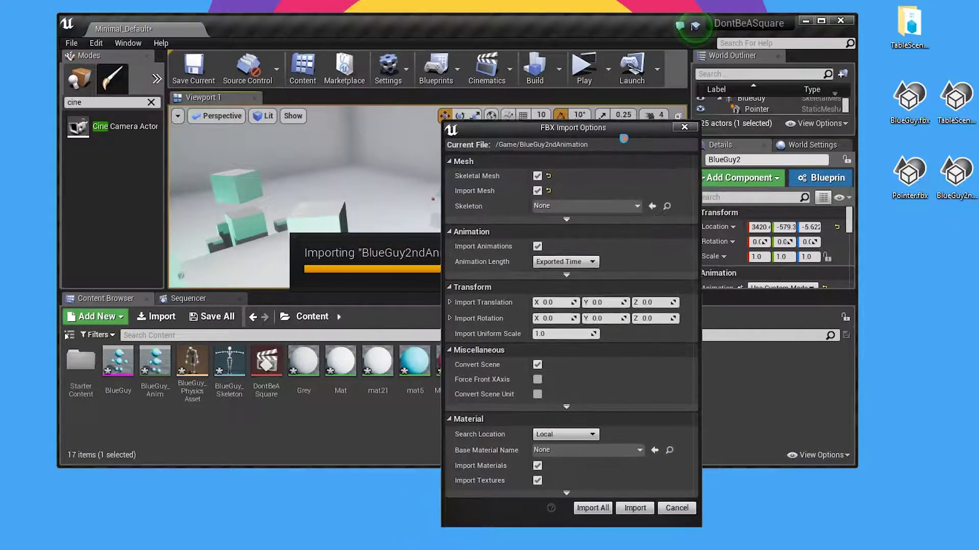
- Import BlueGuy2ndAnimation as animation only, without its mesh, using BlueGuy_Skeleton, and preview the imported animation
{"action": "left_click", "coordinate": [540, 188]}
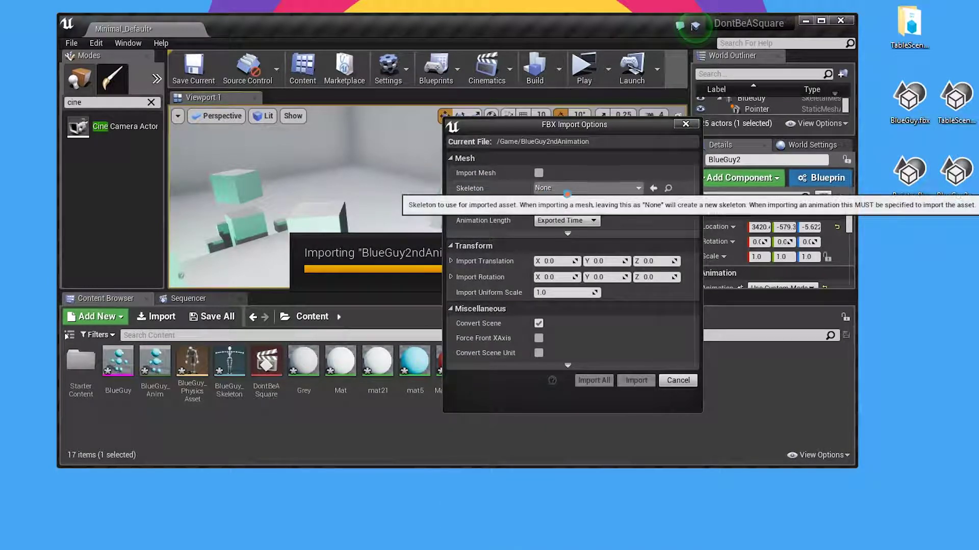
{"action": "left_click", "coordinate": [575, 188]}
{"action": "left_click", "coordinate": [581, 284]}
{"action": "left_click", "coordinate": [581, 187]}
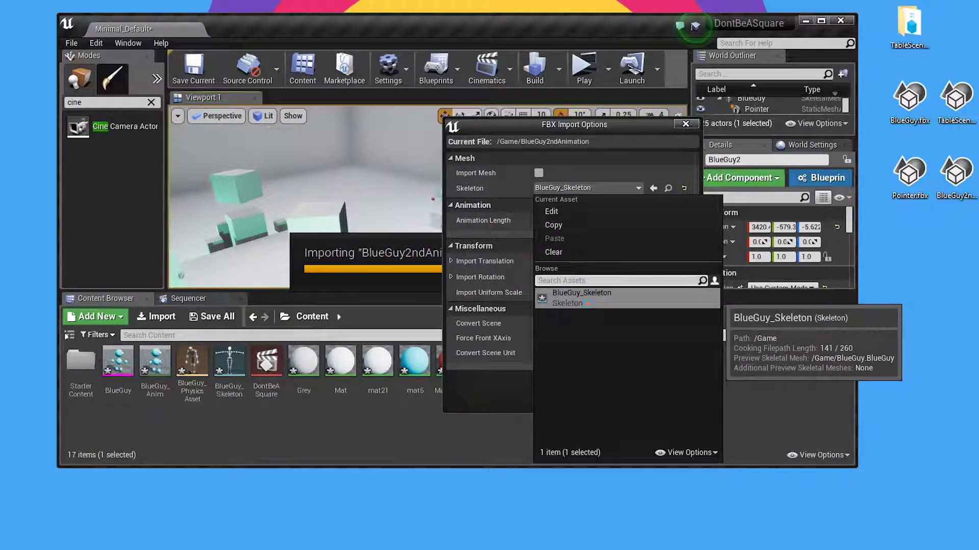
{"action": "left_click", "coordinate": [577, 298]}
{"action": "left_click", "coordinate": [562, 161]}
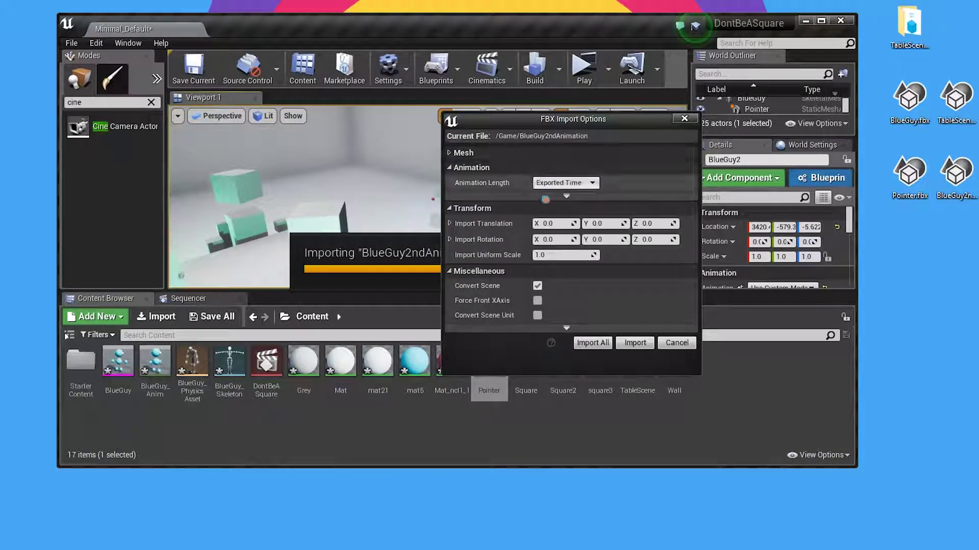
{"action": "left_click", "coordinate": [565, 196]}
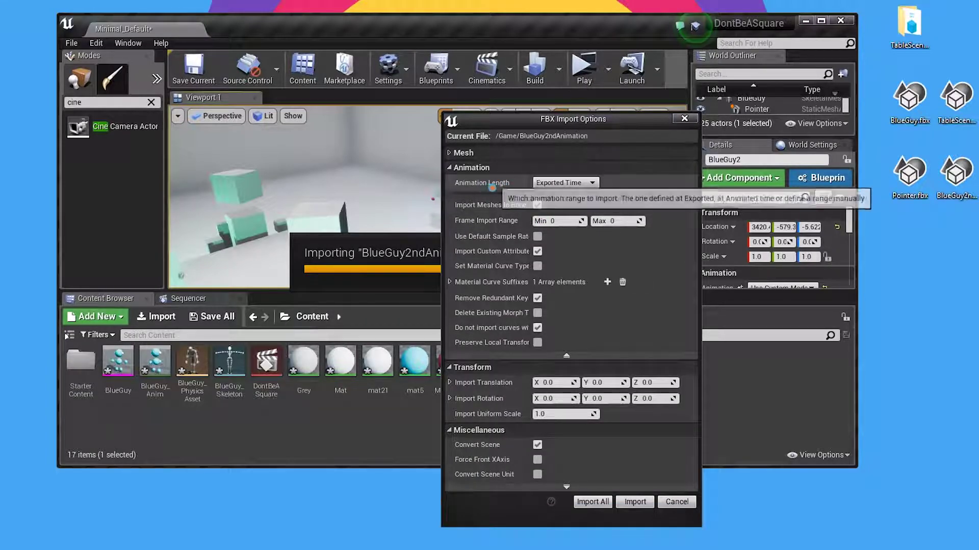
{"action": "left_click", "coordinate": [630, 503]}
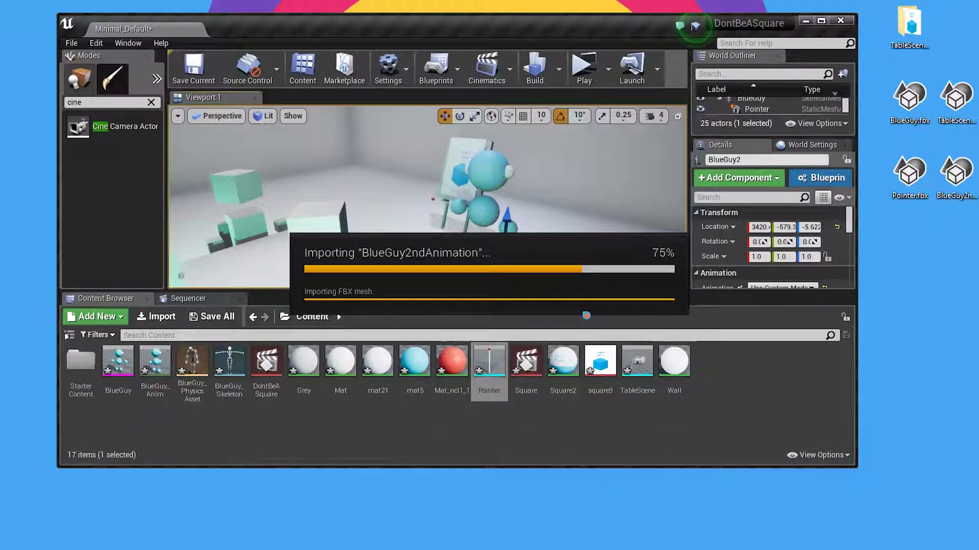
{"action": "double_click", "coordinate": [149, 358]}
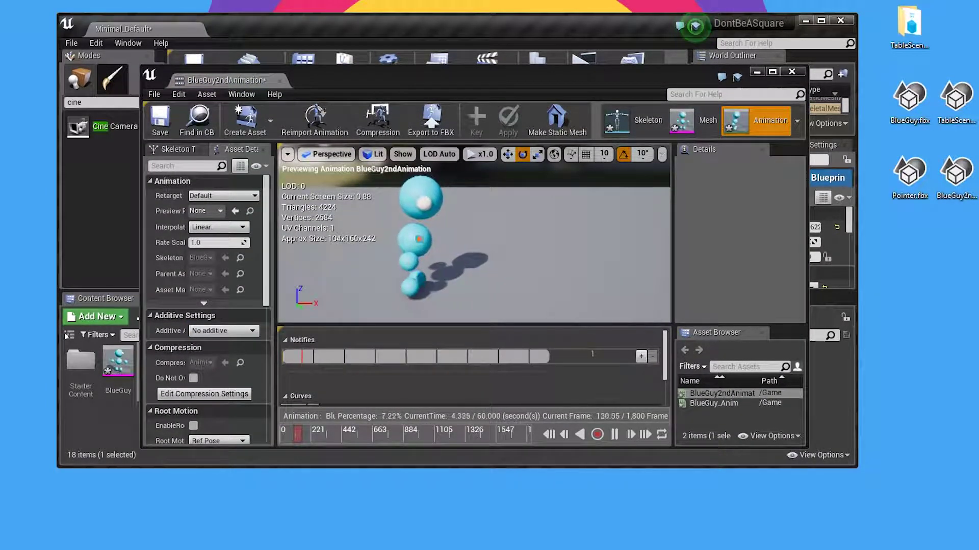
{"action": "left_click", "coordinate": [792, 72]}
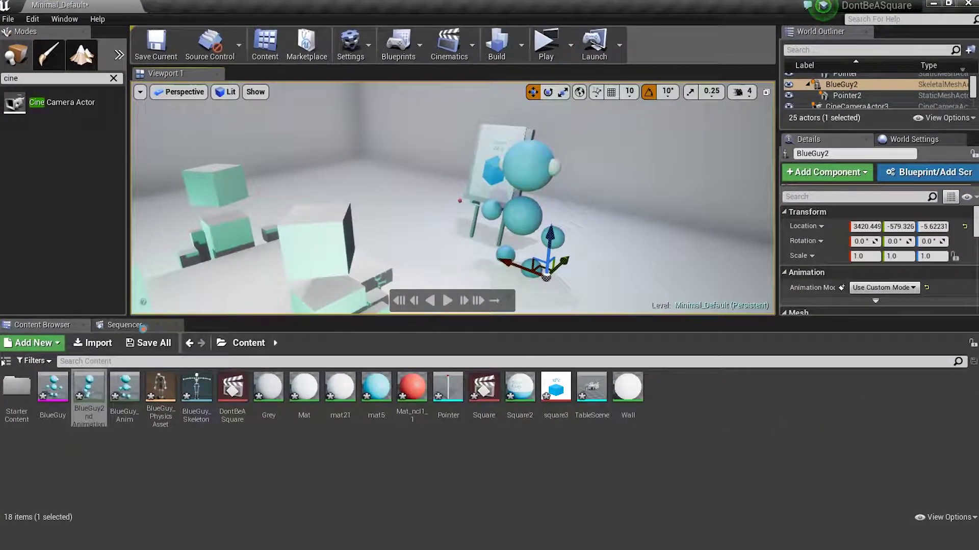
- Add BlueGuy2ndAnimation to BlueGuy2's Animation track at frame 549
{"action": "left_click", "coordinate": [144, 327]}
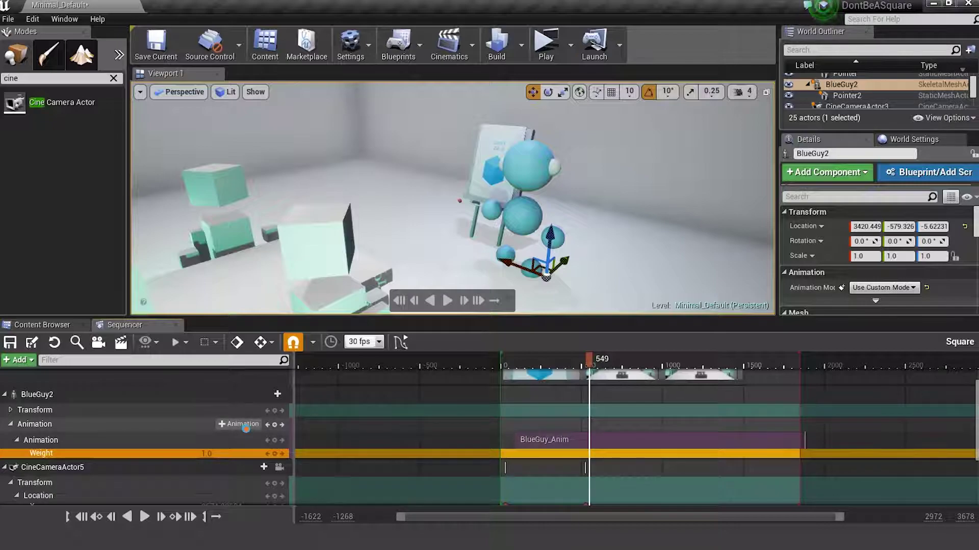
{"action": "left_click", "coordinate": [244, 425]}
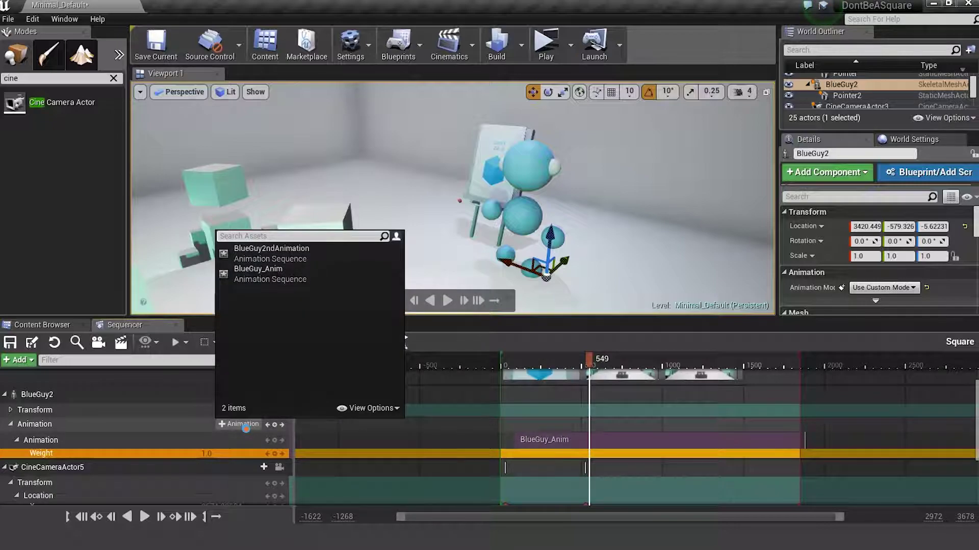
{"action": "left_click", "coordinate": [290, 253]}
{"action": "scroll", "coordinate": [563, 466], "scroll_direction": "up", "scroll_amount": 5, "text": "ctrl"}
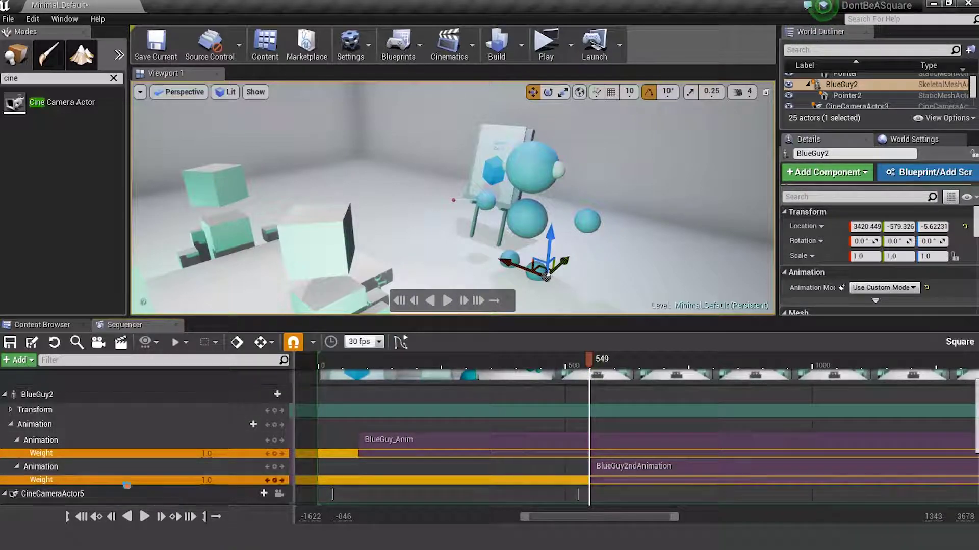
{"action": "scroll", "coordinate": [135, 446], "scroll_direction": "down", "scroll_amount": 1}
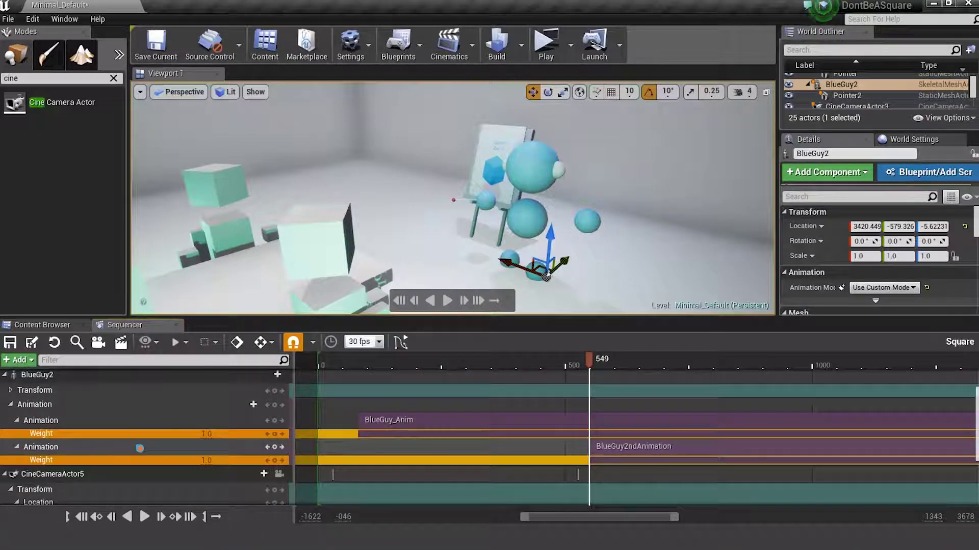
- At frame 549, key BlueGuy_Anim's weight at 1.0 and BlueGuy2ndAnimation's weight at 0.0
{"action": "left_click", "coordinate": [396, 424]}
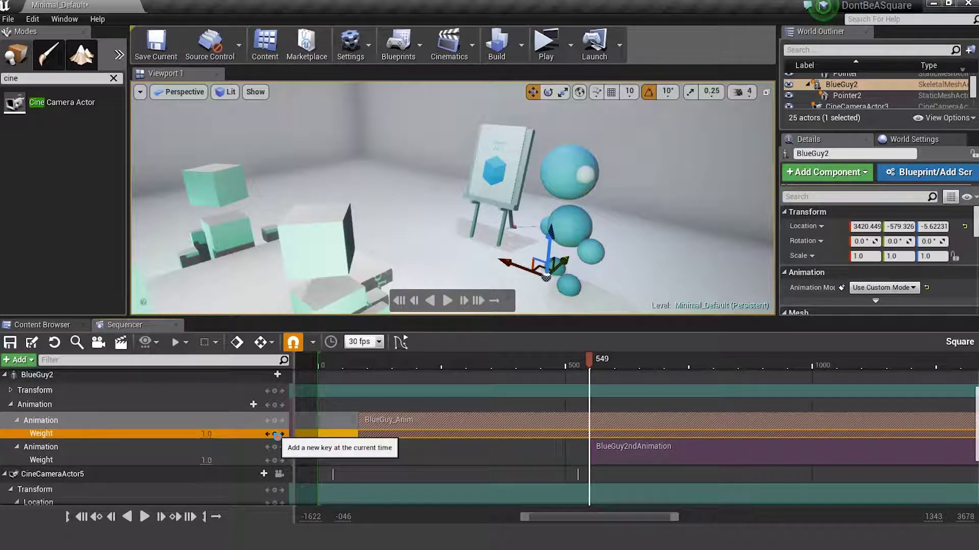
{"action": "left_click", "coordinate": [276, 434]}
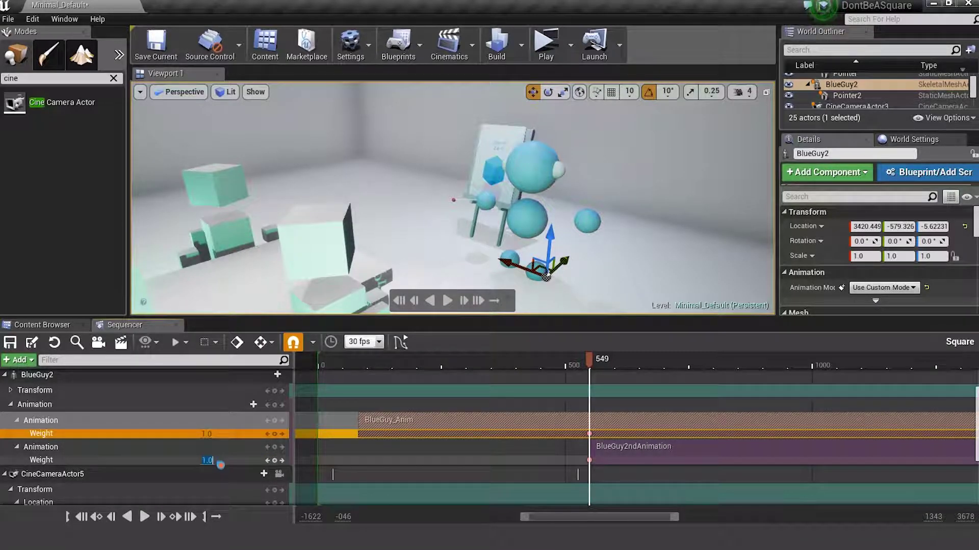
{"action": "key", "text": "Return"}
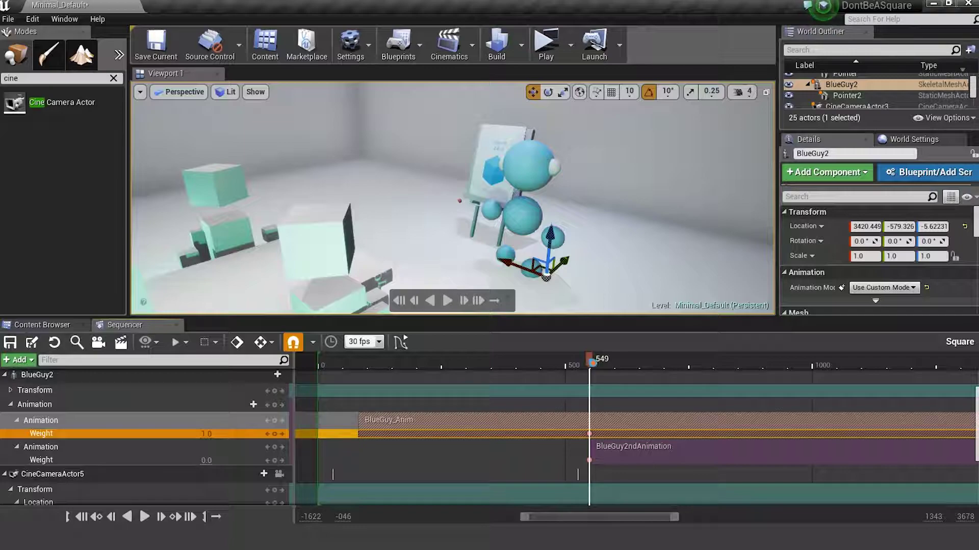
- At frame 584, key BlueGuy_Anim's weight at 0.0 and BlueGuy2ndAnimation's weight at 1.0, and play back the blend
{"action": "left_click_drag", "start_coordinate": [592, 363], "coordinate": [606, 366]}
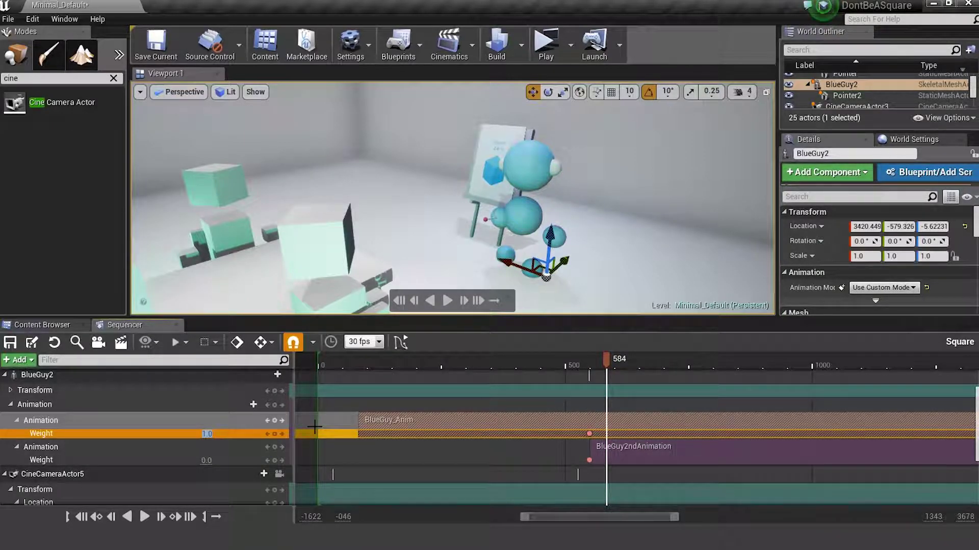
{"action": "type", "text": "0"}
{"action": "key", "text": "Return"}
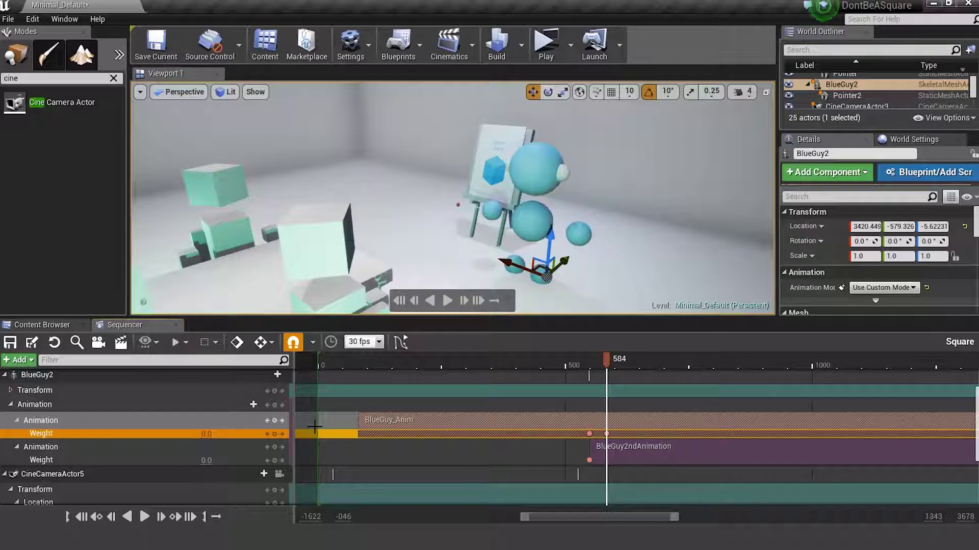
{"action": "left_click", "coordinate": [613, 447]}
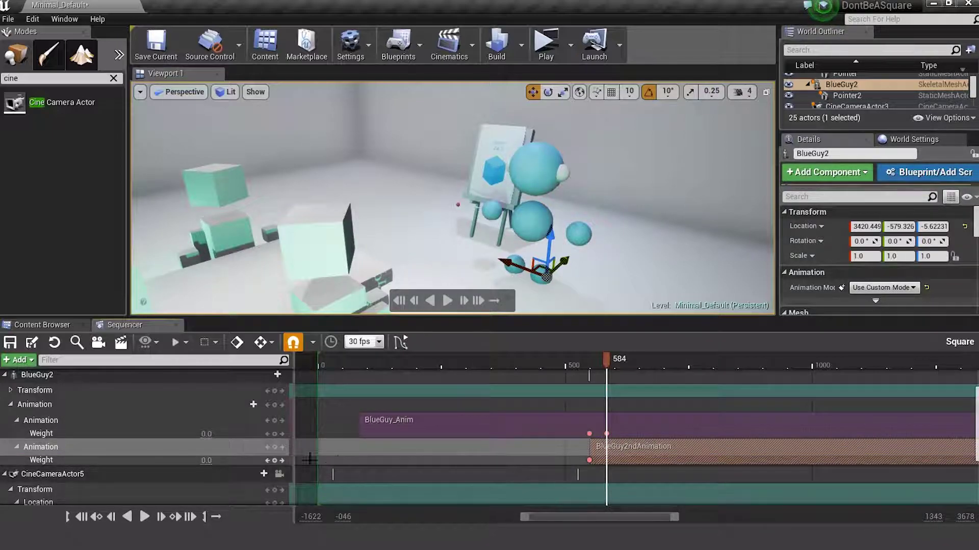
{"action": "left_click", "coordinate": [207, 460]}
{"action": "key", "text": "Return"}
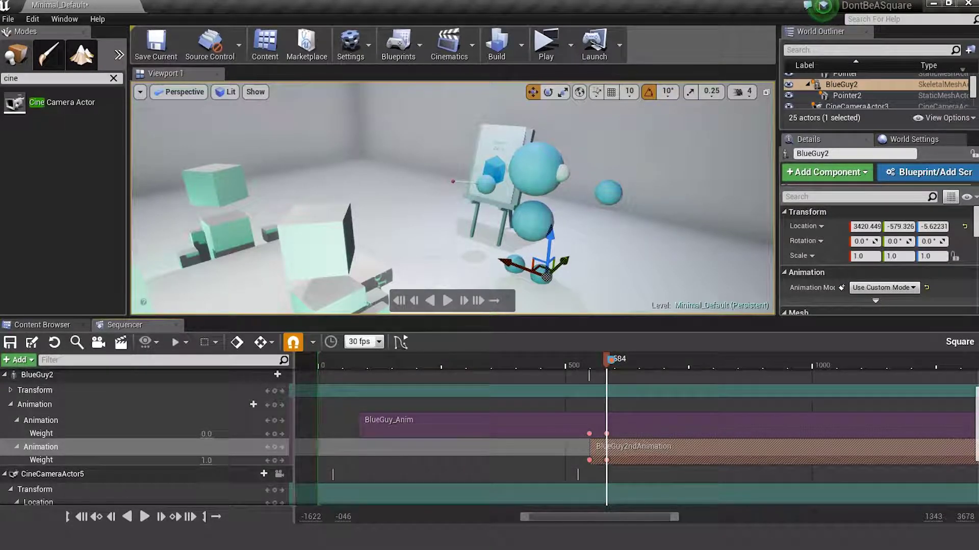
{"action": "left_click_drag", "start_coordinate": [606, 360], "coordinate": [570, 365]}
{"action": "key", "text": "space"}
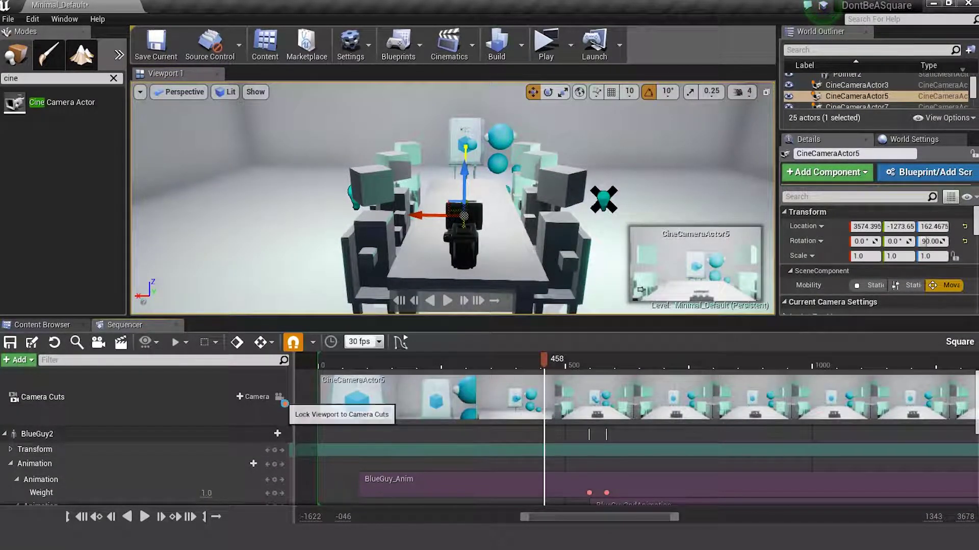
- Lock the viewport to the camera cuts and set CineCameraActor5's Focus Method to None
{"action": "left_click", "coordinate": [279, 397]}
{"action": "left_click_drag", "start_coordinate": [838, 131], "coordinate": [850, 107]}
{"action": "scroll", "coordinate": [806, 278], "scroll_direction": "down", "scroll_amount": 3}
{"action": "scroll", "coordinate": [806, 278], "scroll_direction": "down", "scroll_amount": 2}
{"action": "left_click", "coordinate": [876, 264]}
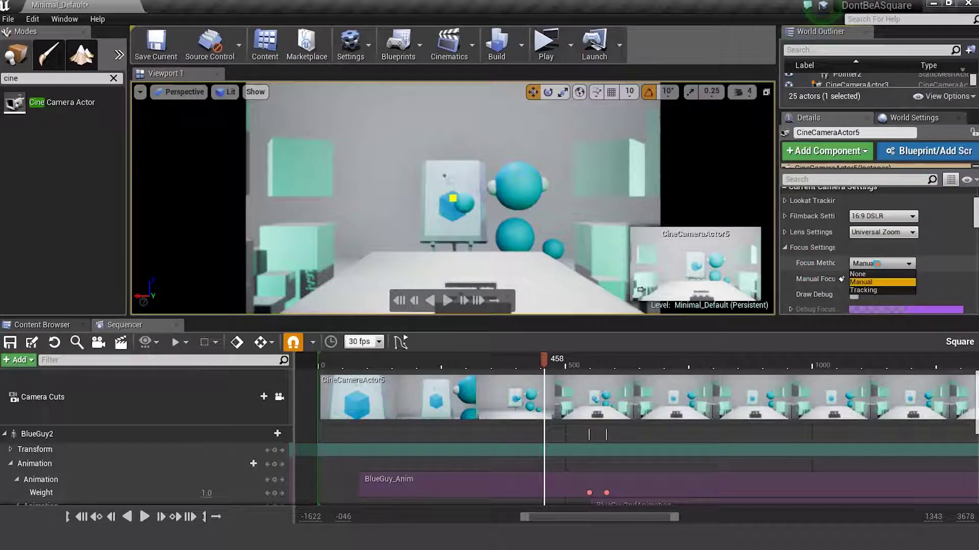
{"action": "left_click", "coordinate": [873, 274]}
{"action": "scroll", "coordinate": [814, 263], "scroll_direction": "down", "scroll_amount": 4}
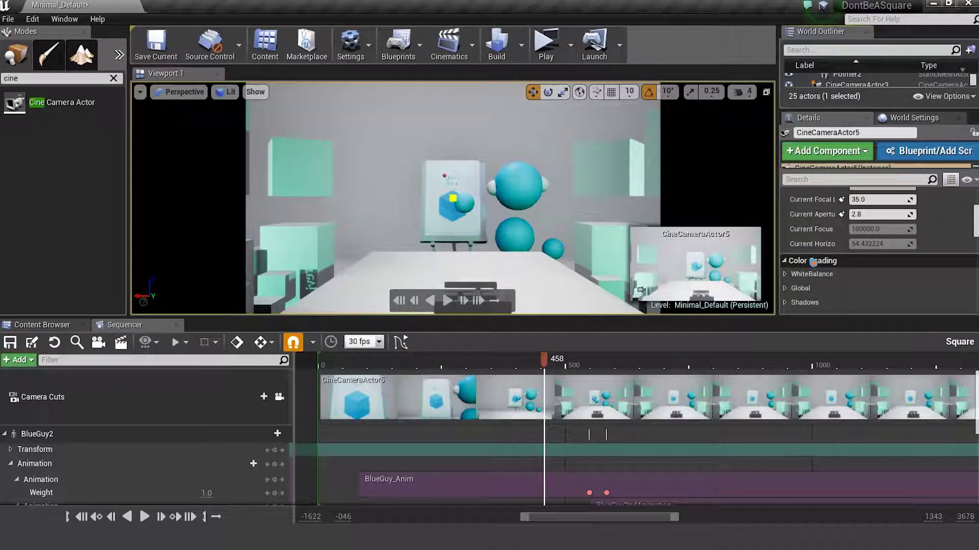
- Override CineCameraActor5's White Balance temperature in Color Grading and raise it to about 7862
{"action": "scroll", "coordinate": [813, 262], "scroll_direction": "down", "scroll_amount": 2}
{"action": "left_click", "coordinate": [786, 234]}
{"action": "mouse_move", "coordinate": [874, 249]}
{"action": "left_mouse_down"}
{"action": "mouse_move", "coordinate": [886, 249]}
{"action": "mouse_move", "coordinate": [866, 249]}
{"action": "mouse_move", "coordinate": [892, 249]}
{"action": "mouse_move", "coordinate": [877, 250]}
{"action": "left_mouse_up"}
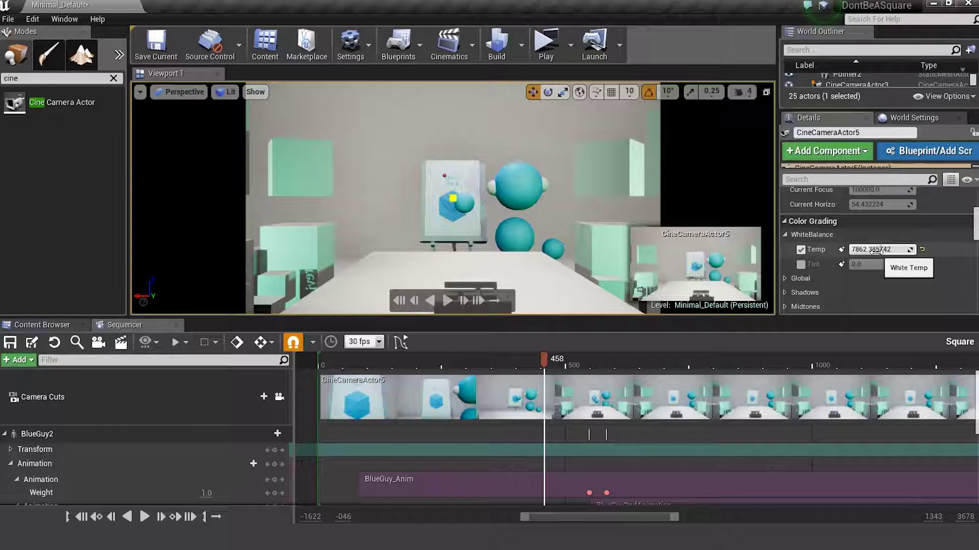
- Override CineCameraActor5's Global Saturation, setting X to about 0.72 and Y to about 0.76
{"action": "left_click", "coordinate": [800, 278]}
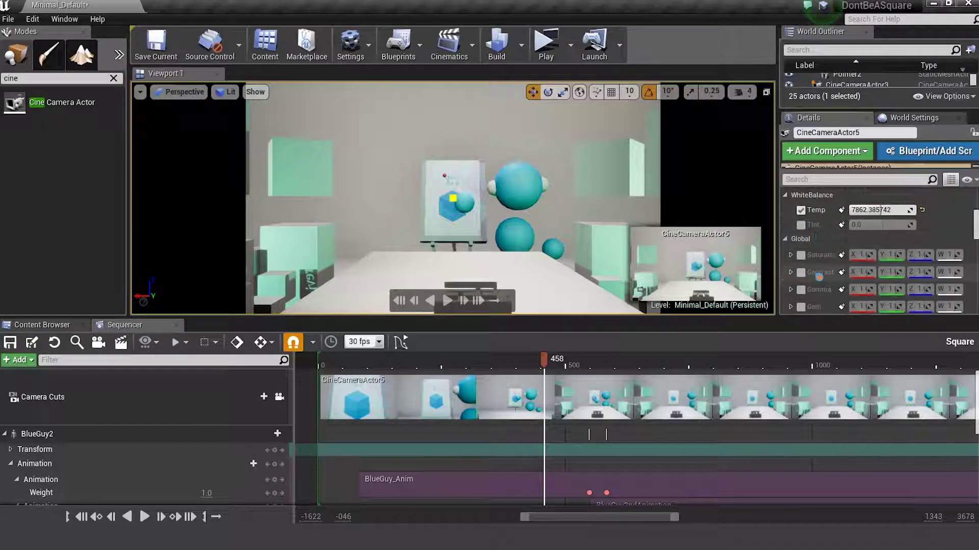
{"action": "left_click", "coordinate": [801, 256]}
{"action": "left_click", "coordinate": [791, 255]}
{"action": "scroll", "coordinate": [828, 262], "scroll_direction": "down", "scroll_amount": 2}
{"action": "left_click_drag", "start_coordinate": [845, 267], "coordinate": [831, 262]}
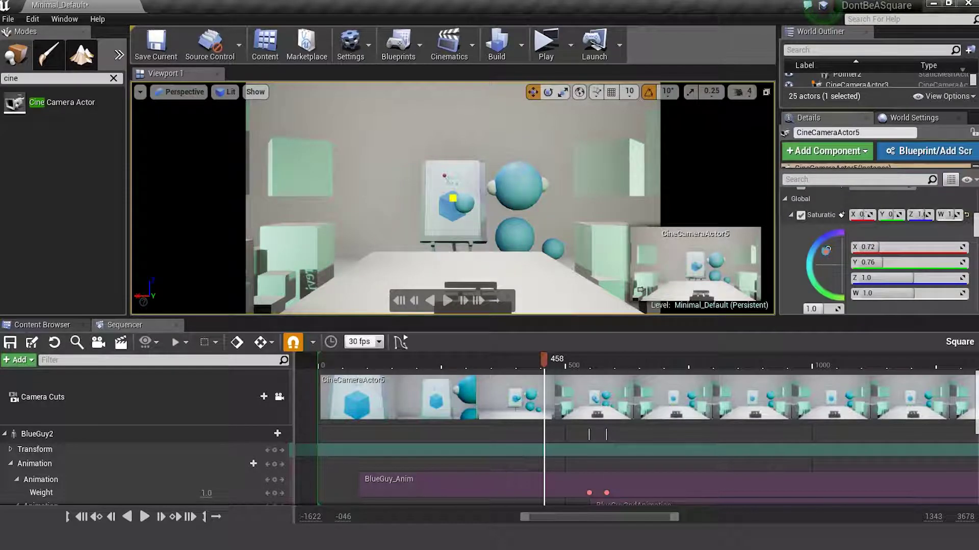
{"action": "scroll", "coordinate": [799, 240], "scroll_direction": "down", "scroll_amount": 3}
- Scrub through the sequence to about frame 294 and open the Render Movie settings, reviewing the animation options
{"action": "mouse_move", "coordinate": [556, 359]}
{"action": "left_mouse_down"}
{"action": "mouse_move", "coordinate": [517, 356]}
{"action": "mouse_move", "coordinate": [573, 359]}
{"action": "left_mouse_up"}
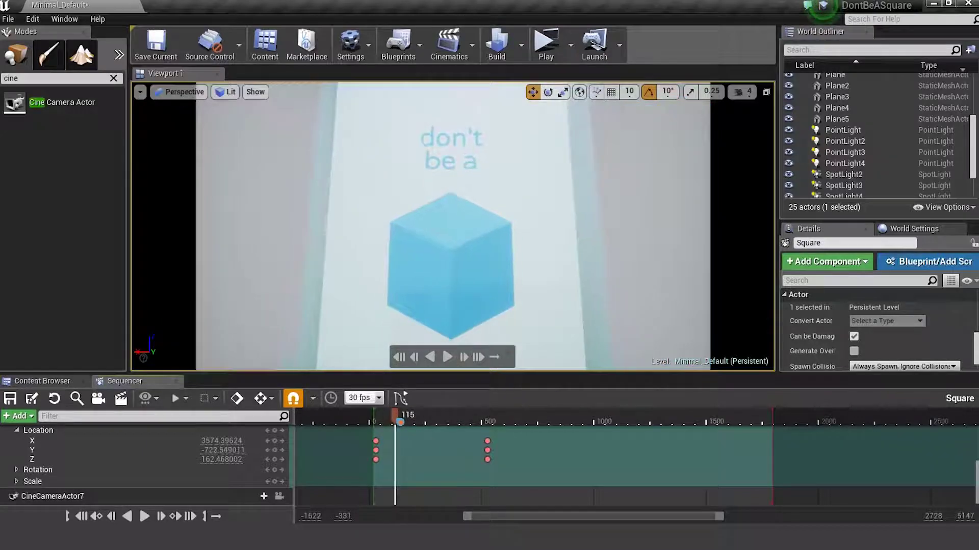
{"action": "left_click_drag", "start_coordinate": [399, 421], "coordinate": [440, 418]}
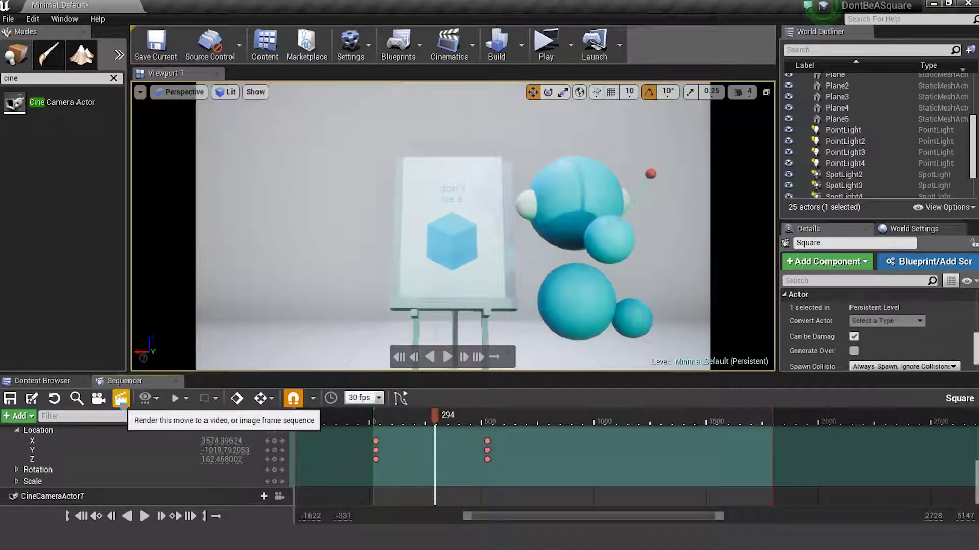
{"action": "left_click", "coordinate": [121, 399]}
{"action": "left_click_drag", "start_coordinate": [459, 37], "coordinate": [675, 17]}
{"action": "scroll", "coordinate": [563, 204], "scroll_direction": "down", "scroll_amount": 1}
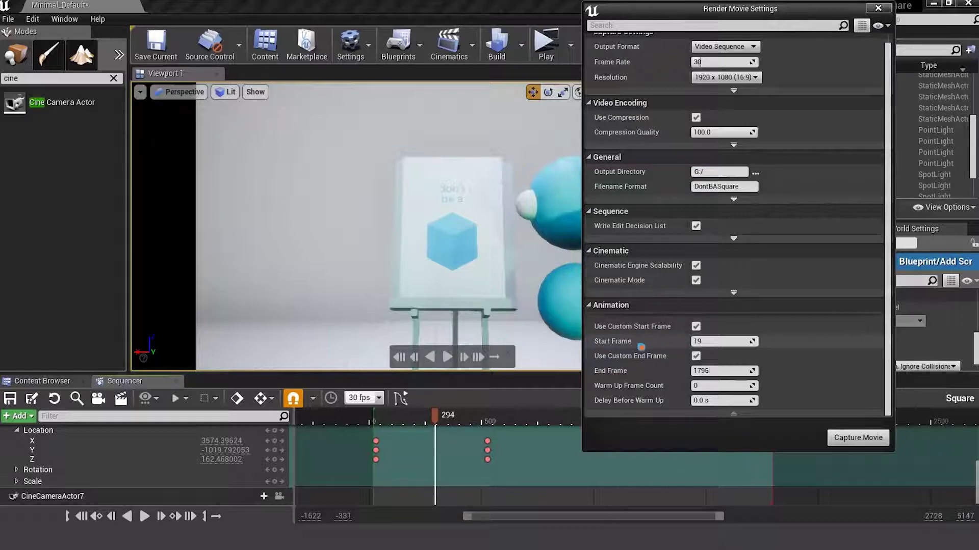
- Scrub the sequence to frame 637, set the render's custom end frame to 637, and start capturing the movie
{"action": "left_click_drag", "start_coordinate": [439, 426], "coordinate": [516, 435]}
{"action": "left_click_drag", "start_coordinate": [700, 12], "coordinate": [652, 17]}
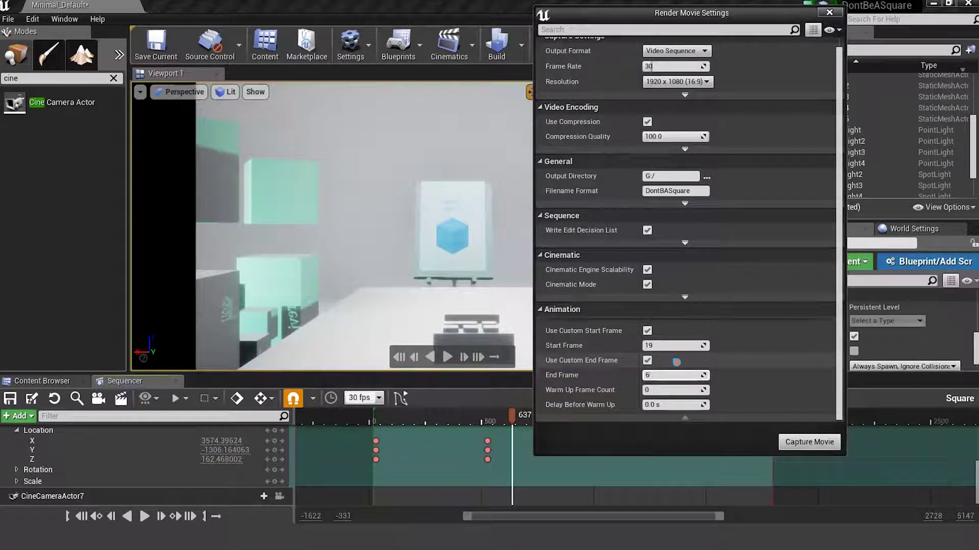
{"action": "left_click", "coordinate": [803, 442]}
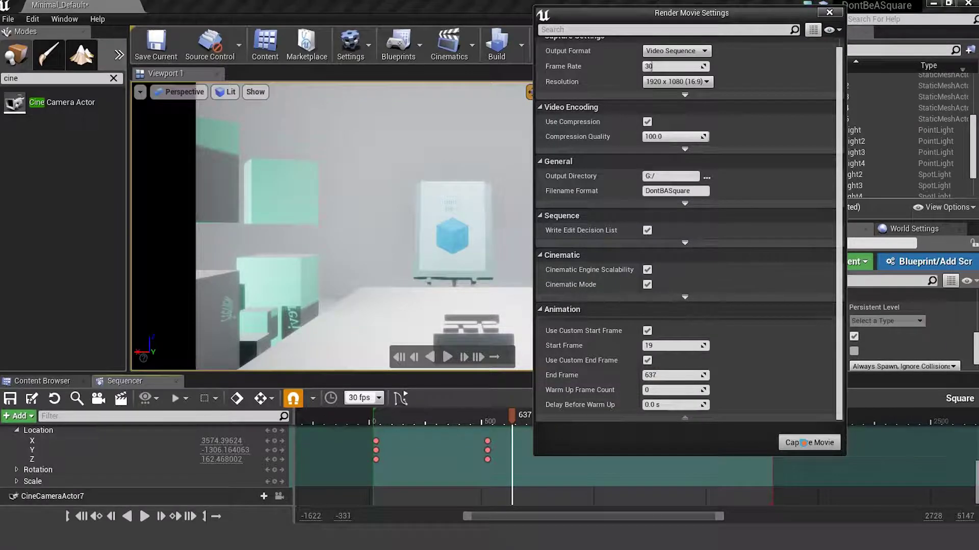